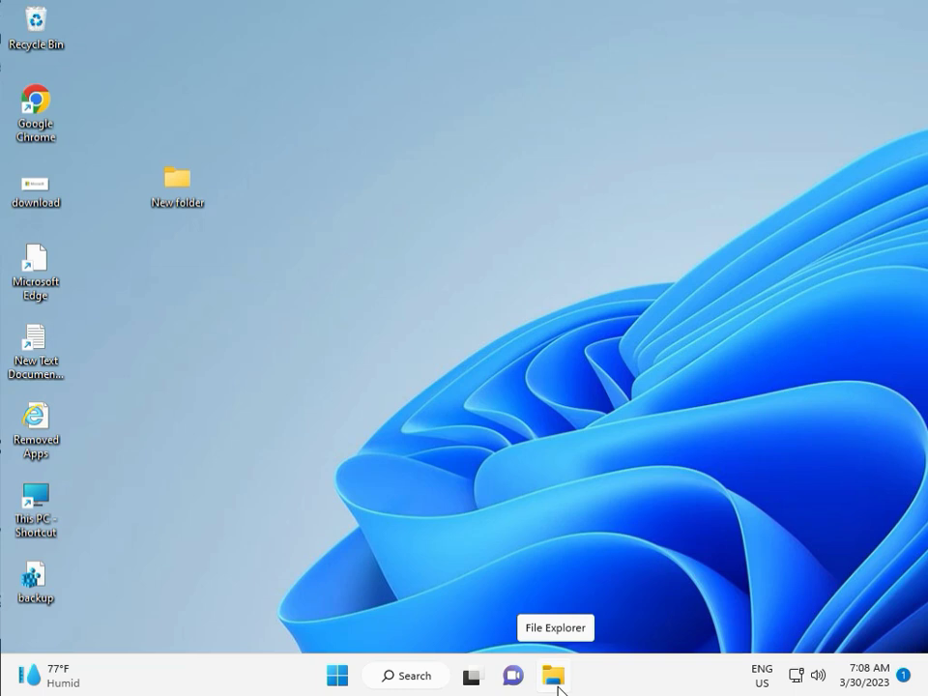
Open the list of other troubleshooters in the Windows system settings.
left_click(337, 674)
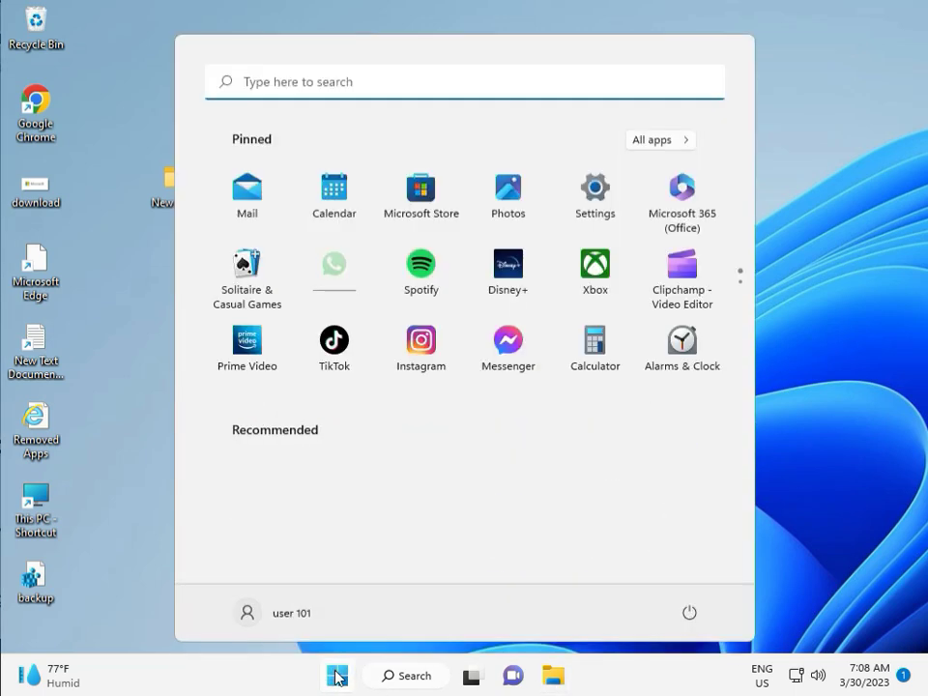
left_click(595, 189)
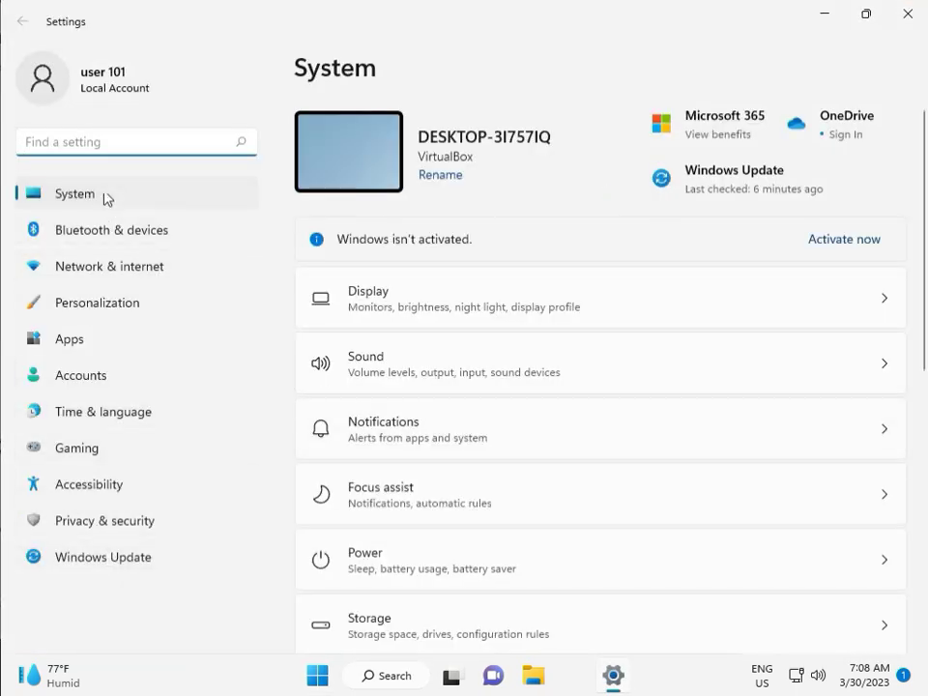
scroll(460, 491, "down", 3)
scroll(464, 508, "down", 1)
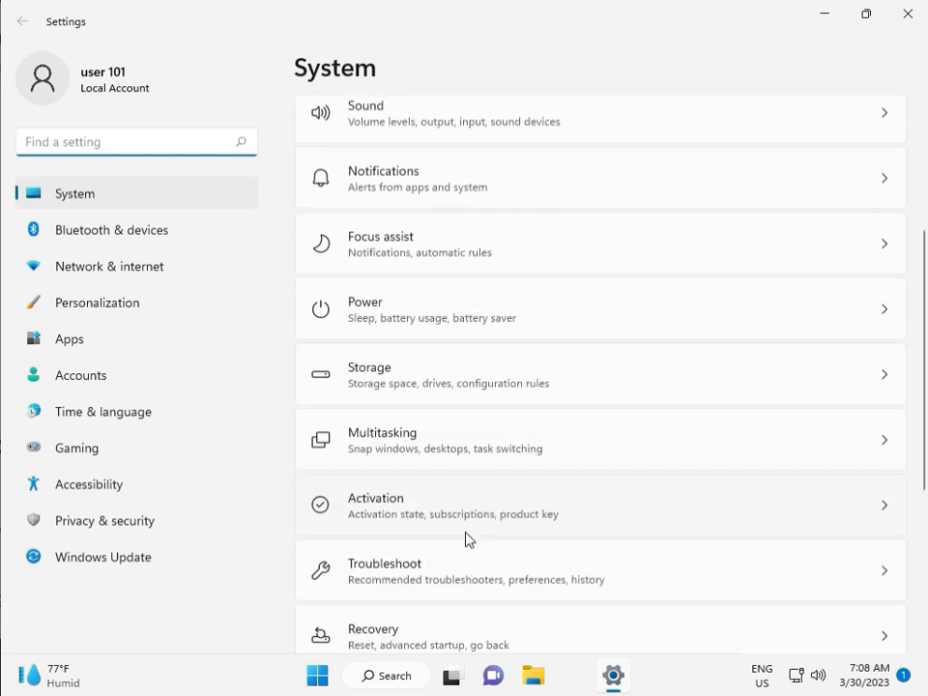
left_click(475, 574)
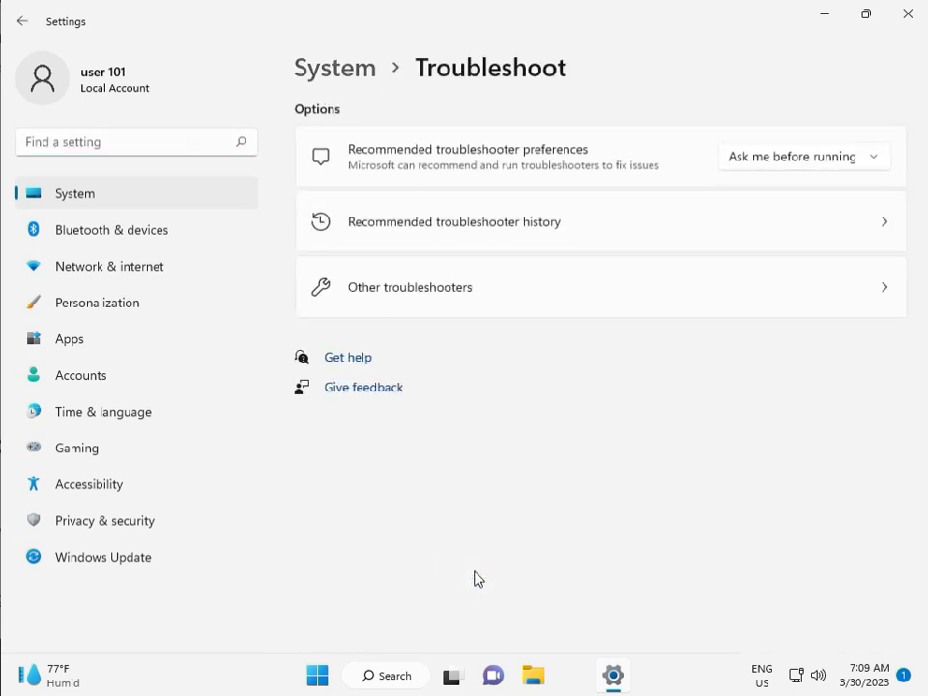
left_click(401, 298)
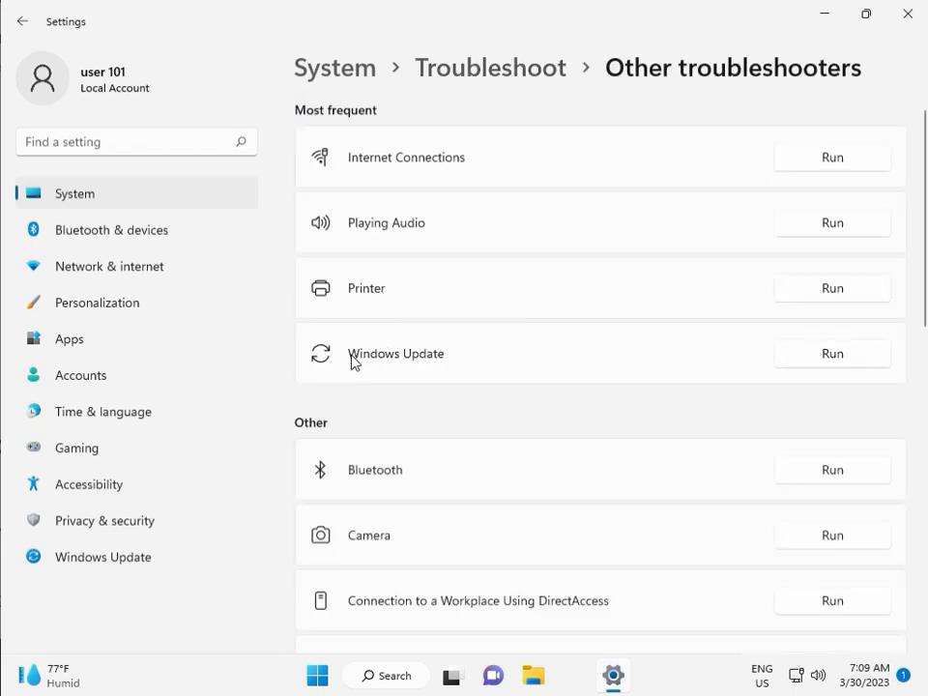
Run the Windows Update troubleshooter to completion, then close it along with Settings.
left_click(827, 355)
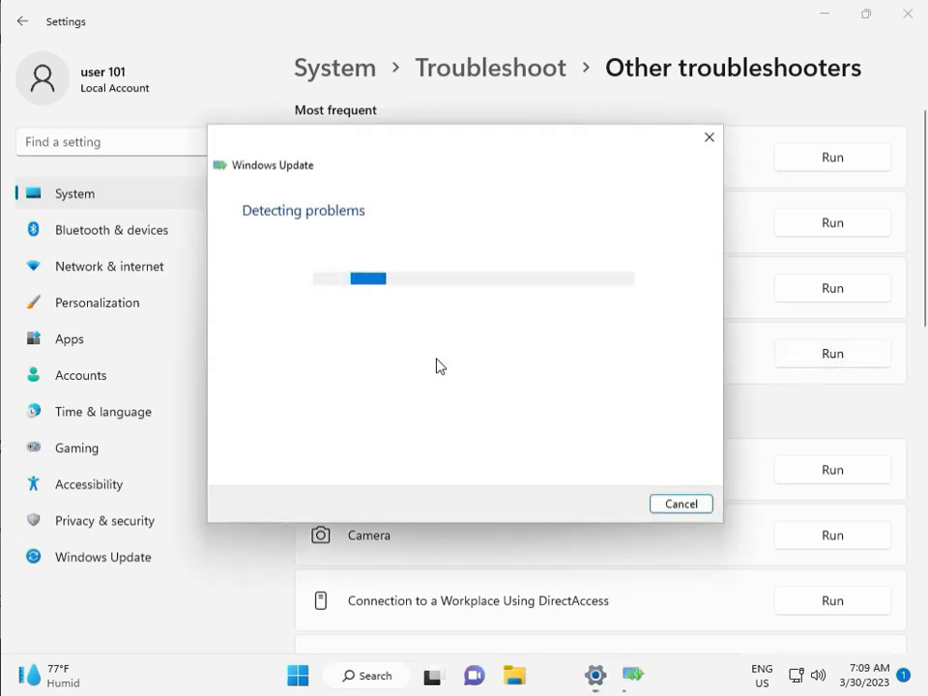
left_click_drag(437, 152, 315, 110)
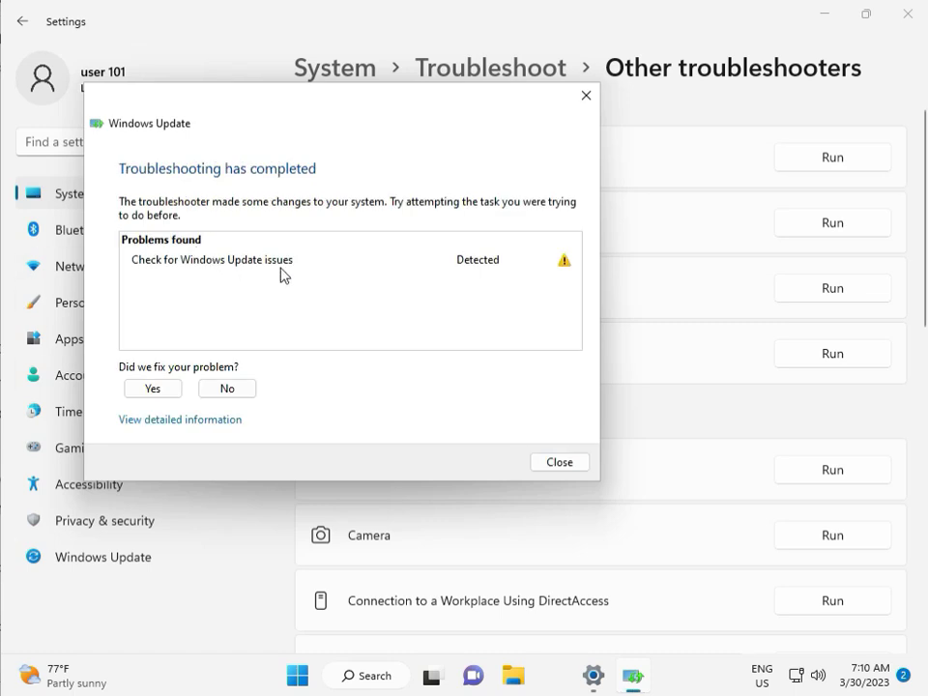
left_click(559, 464)
left_click(909, 16)
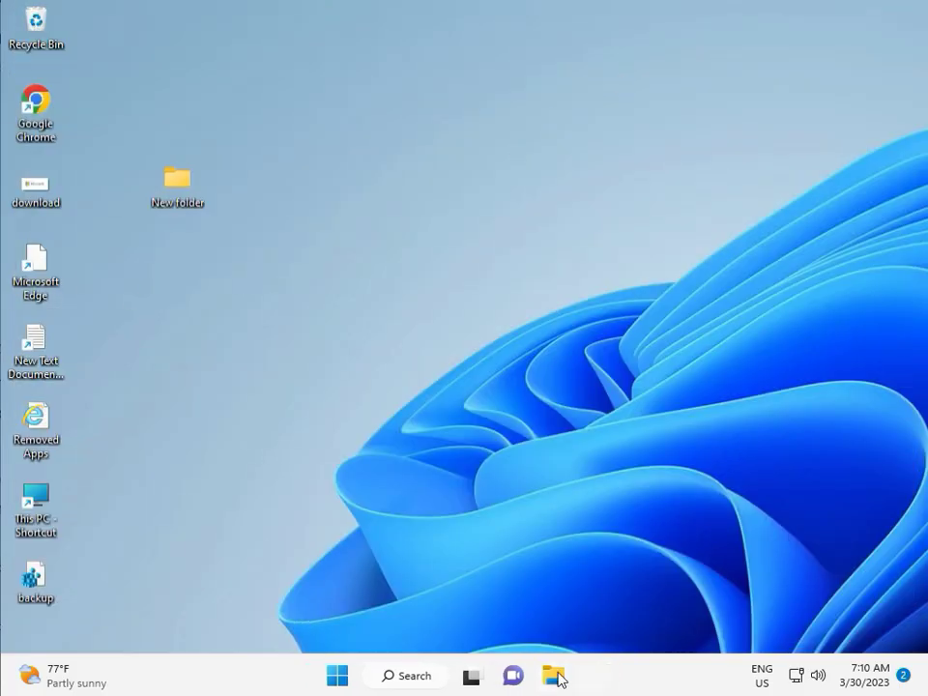
Switch to File Explorer and open the Windows folder on Local Disk (C:).
left_click(555, 676)
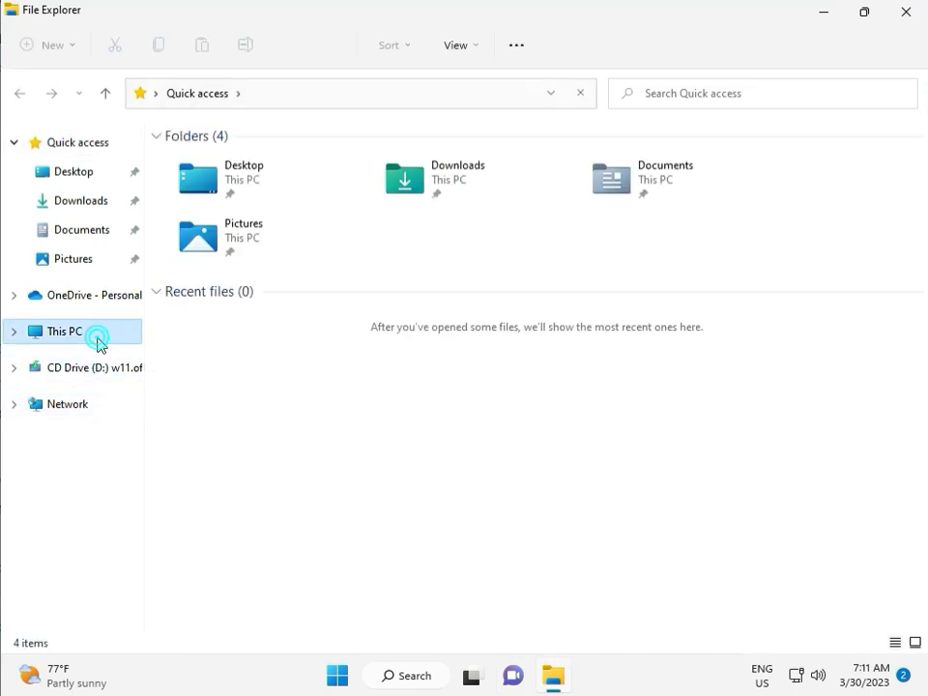
left_click(98, 343)
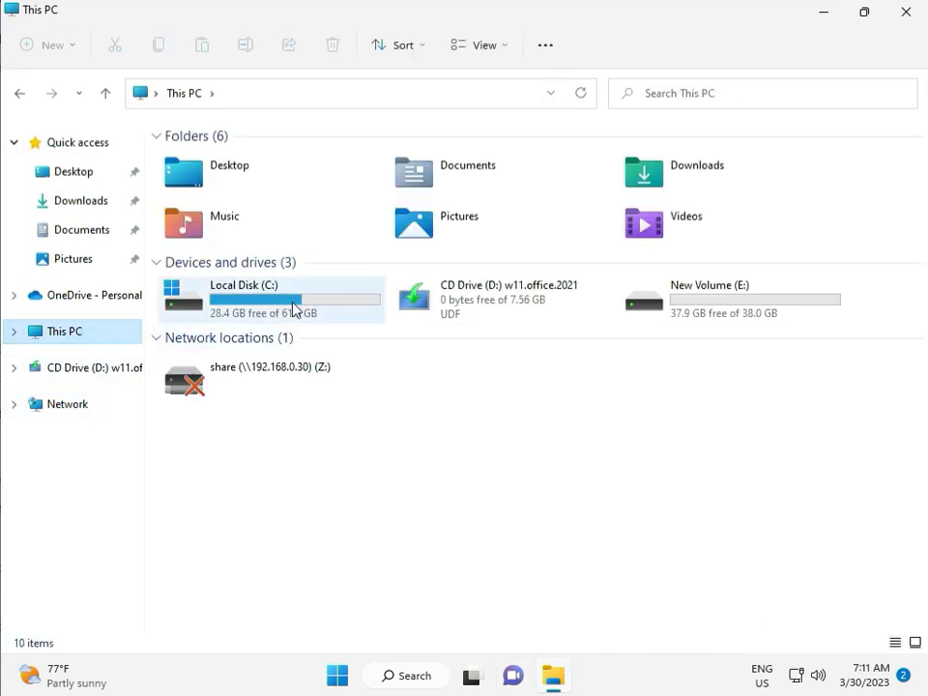
double_click(292, 303)
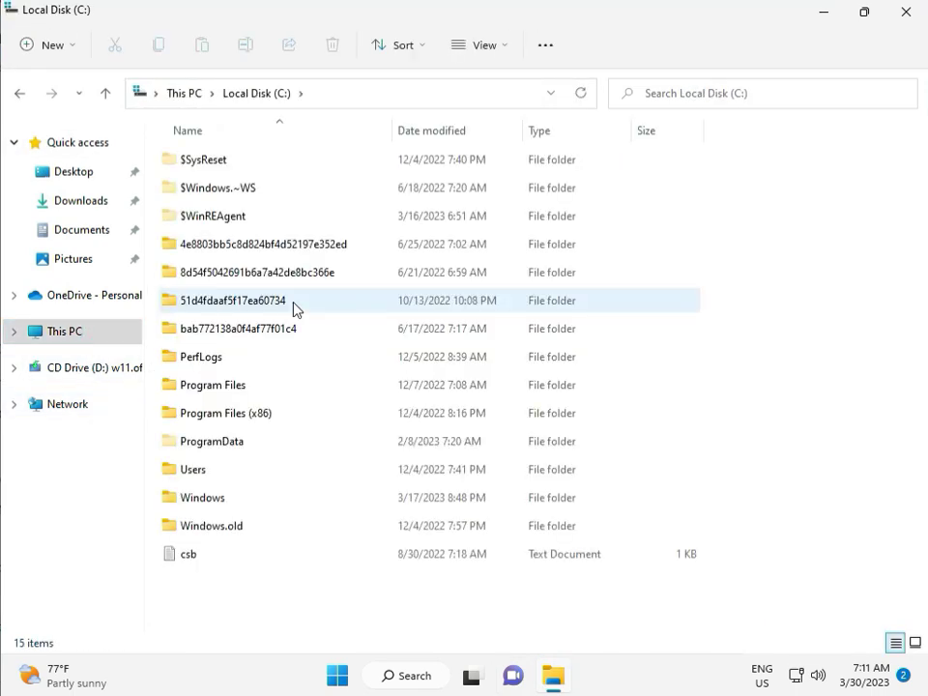
left_click(240, 500)
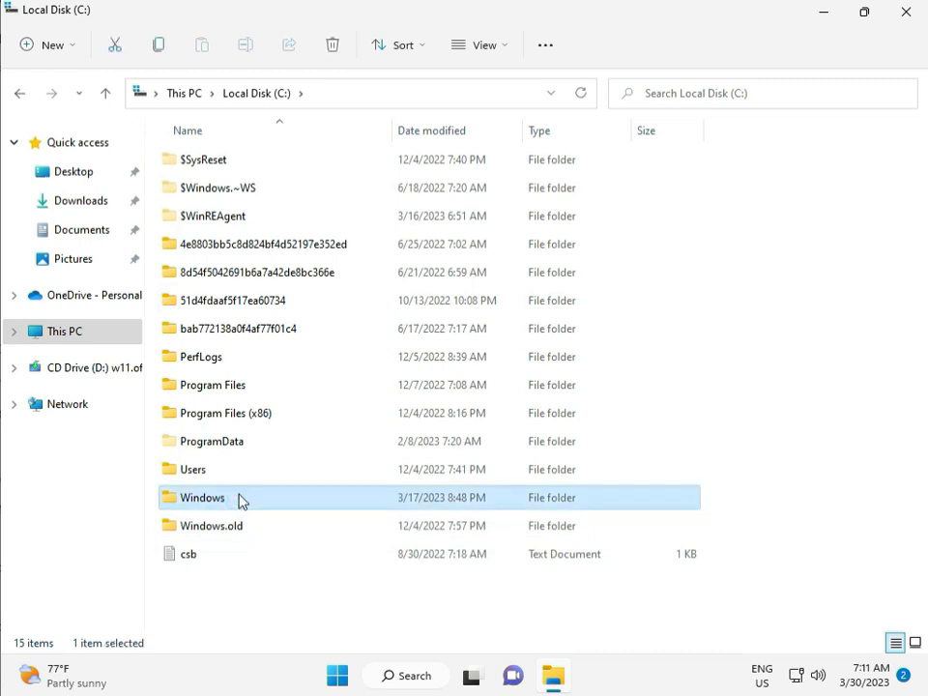
double_click(240, 499)
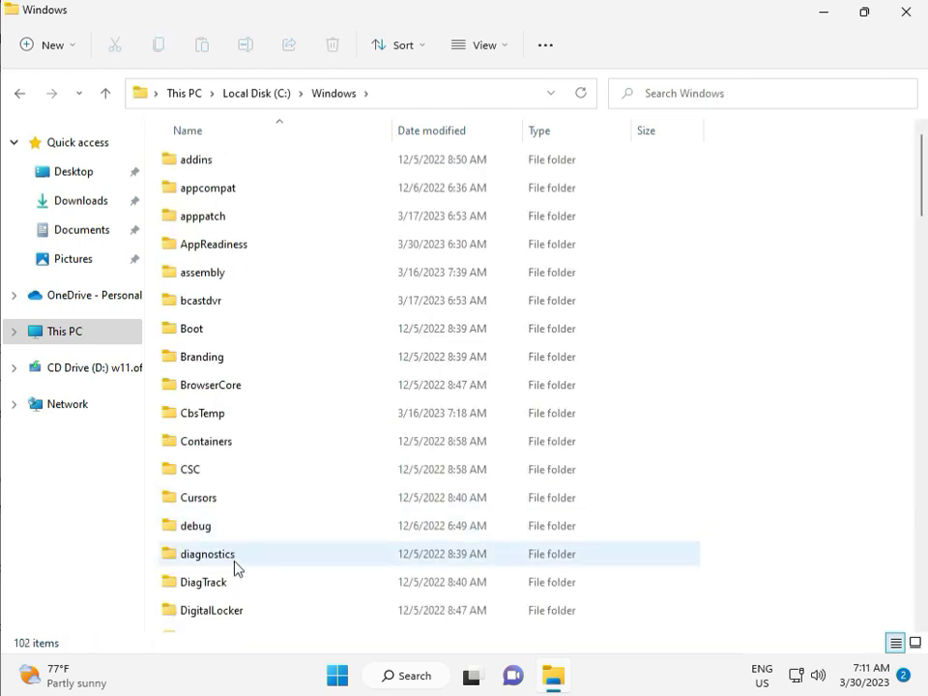
Open the SoftwareDistribution folder inside the Windows folder.
scroll(337, 551, "down", 8)
scroll(337, 552, "down", 3)
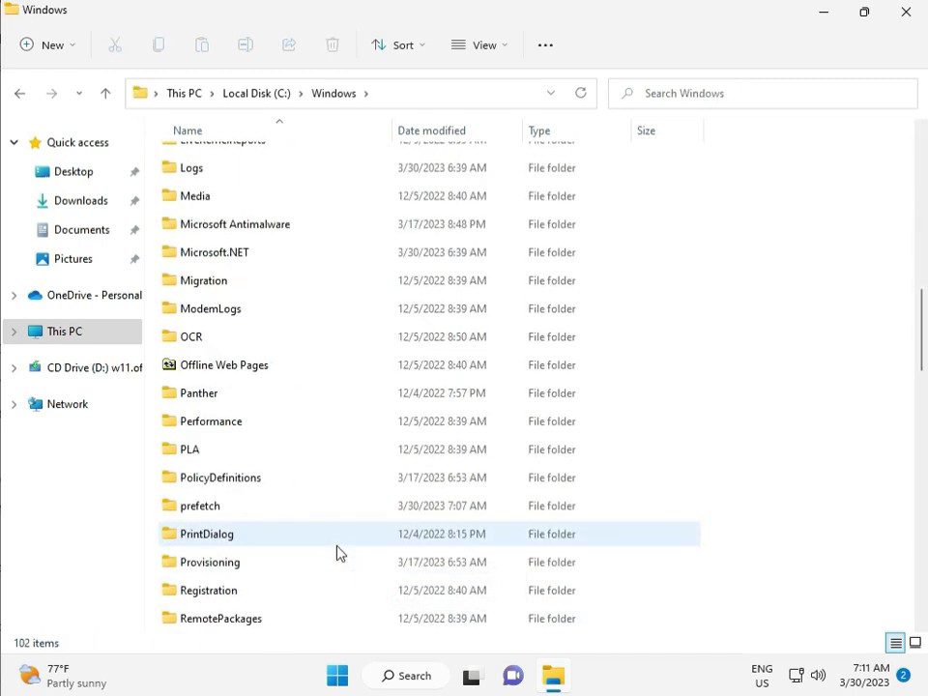
scroll(338, 553, "down", 4)
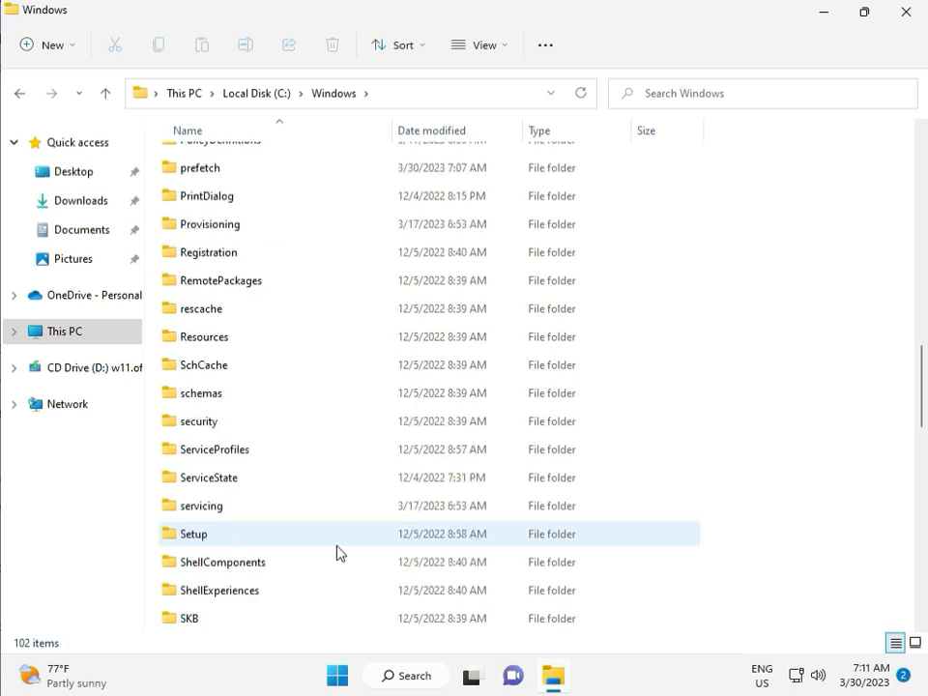
scroll(333, 549, "down", 2)
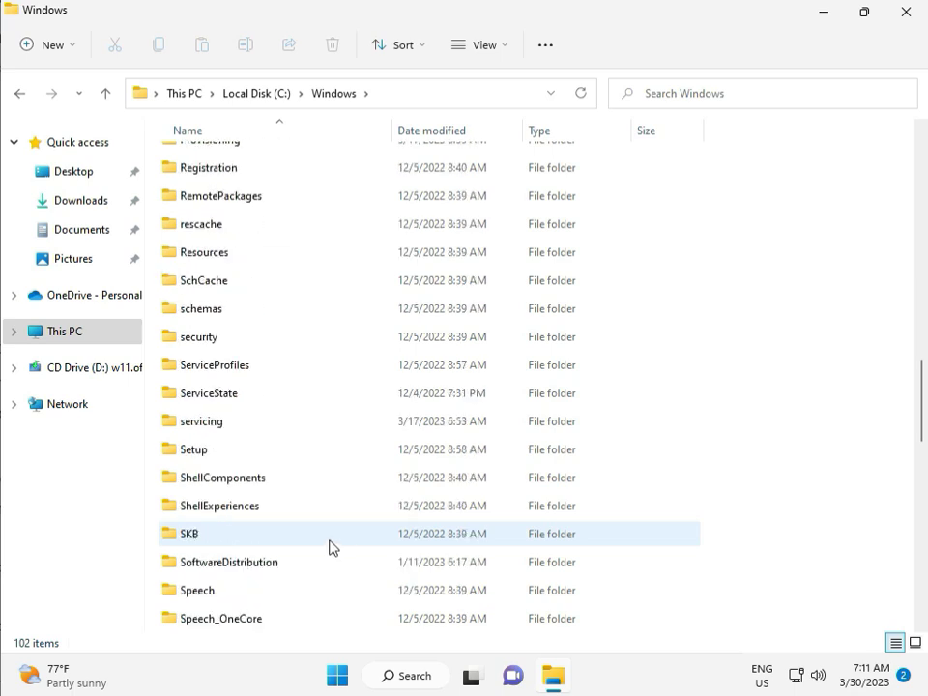
left_click(254, 480)
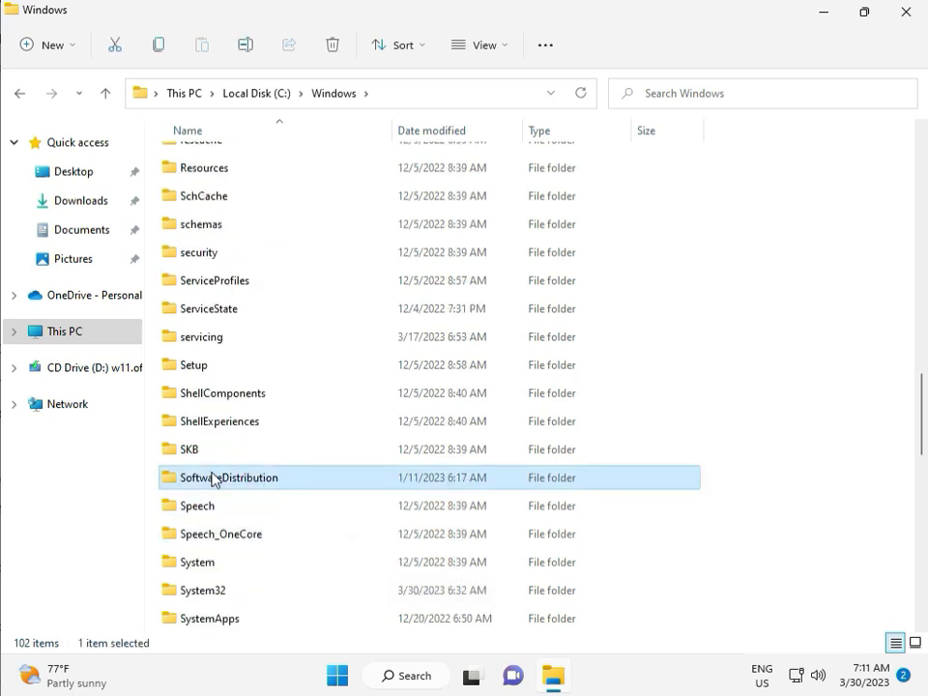
double_click(238, 479)
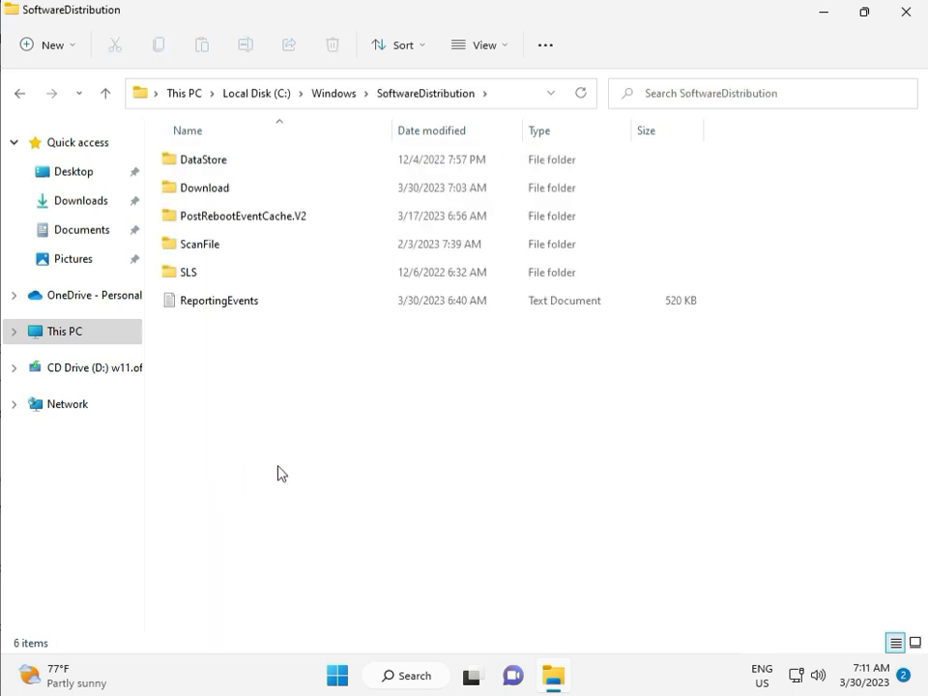
Delete all contents of SoftwareDistribution's Download folder, granting administrator permission for all current items, and close File Explorer.
mouse_move(481, 693)
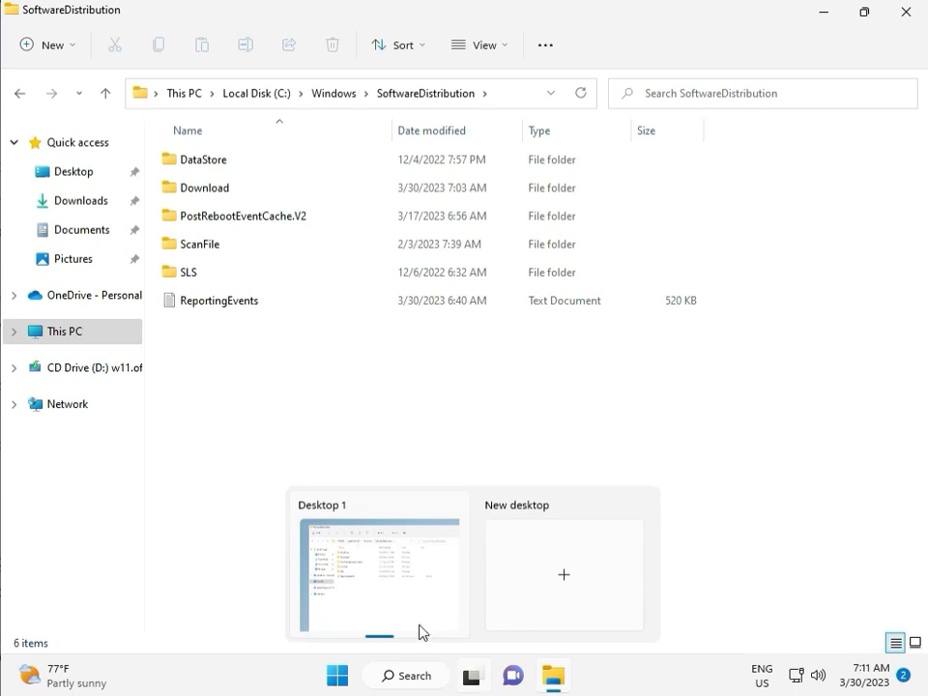
left_click(281, 403)
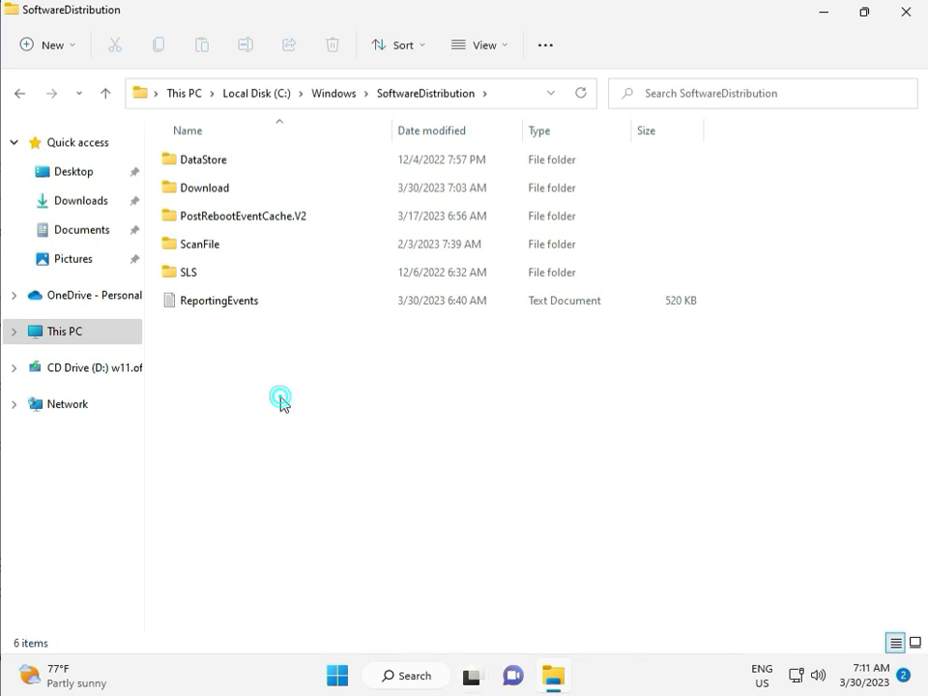
double_click(234, 189)
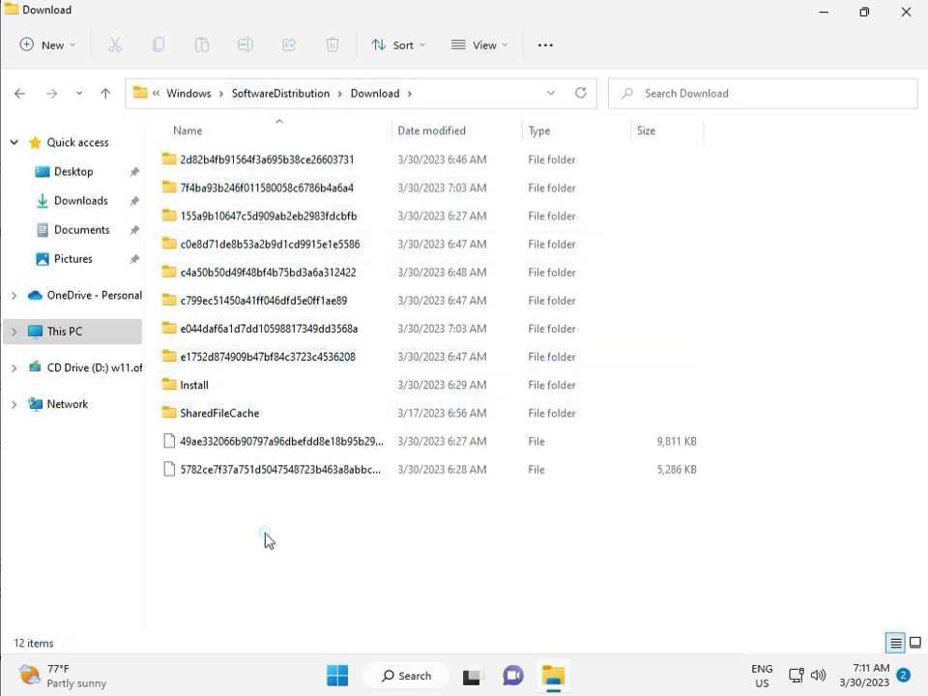
left_click_drag(265, 532, 277, 171)
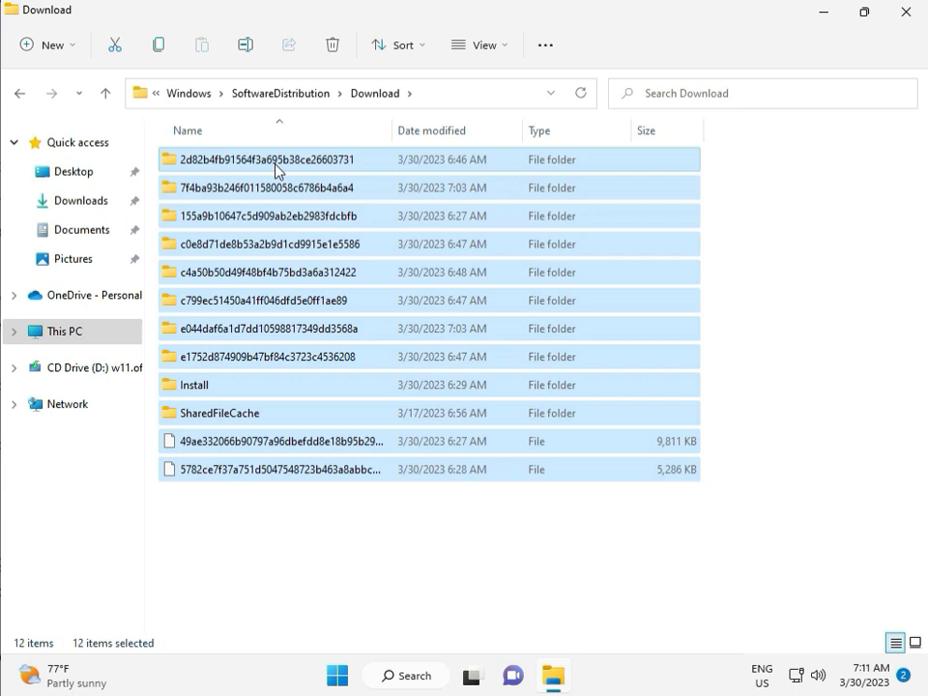
key("Delete")
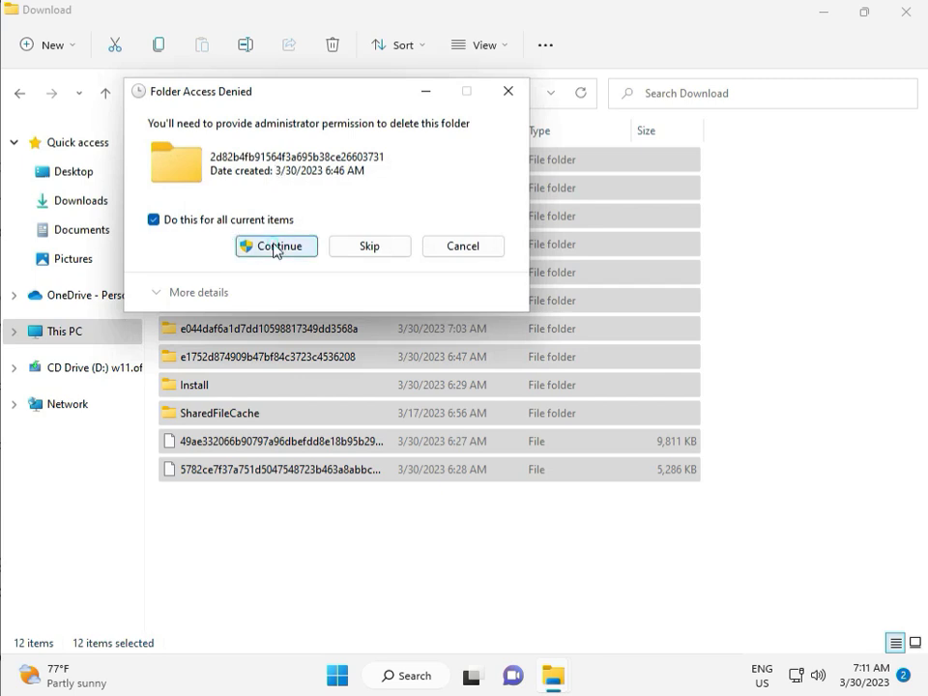
left_click(274, 248)
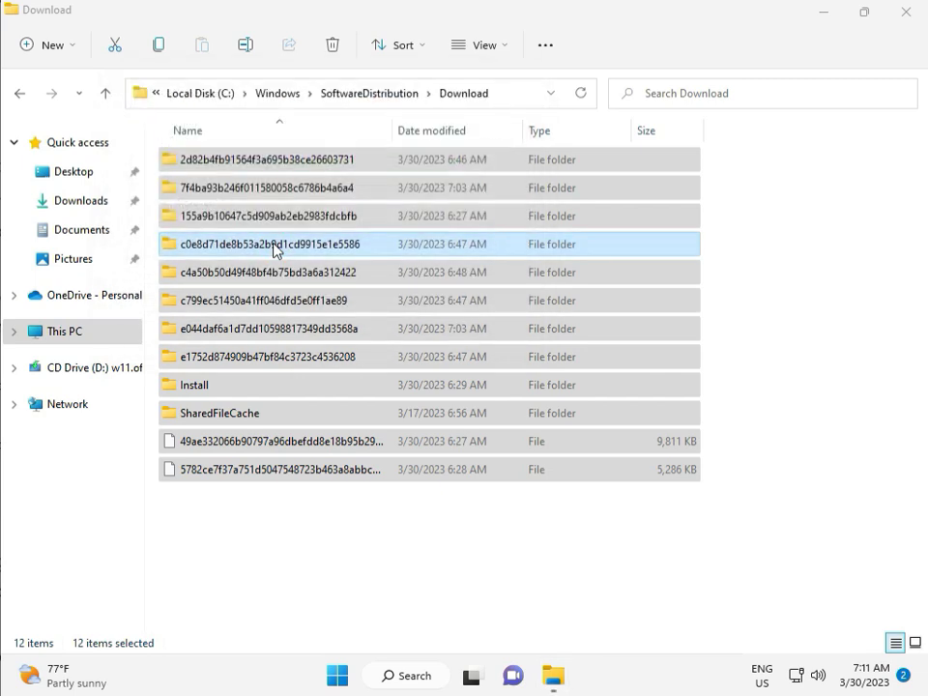
left_click(369, 93)
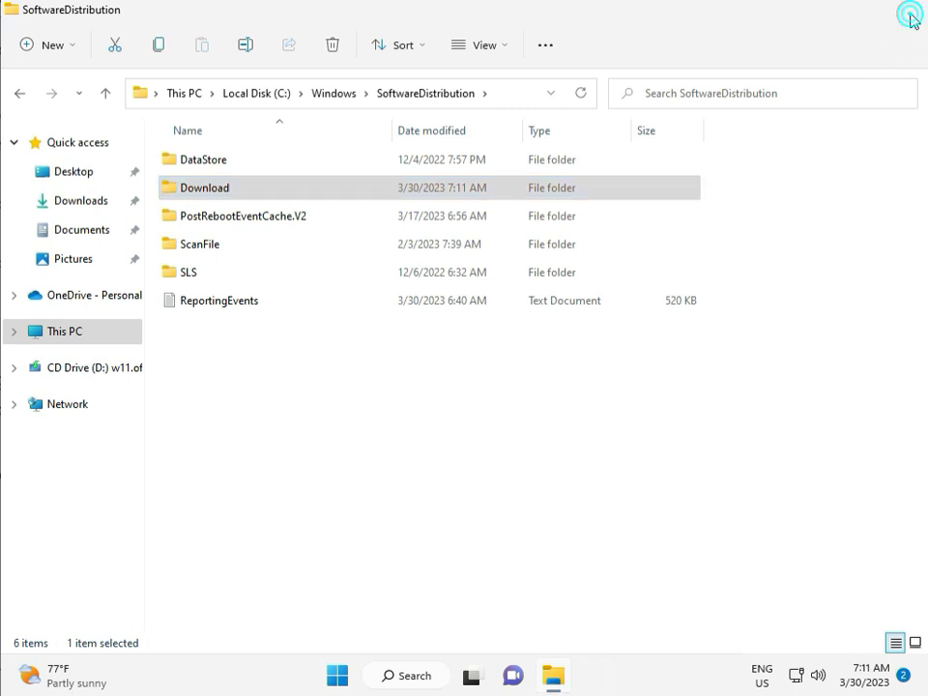
left_click(906, 13)
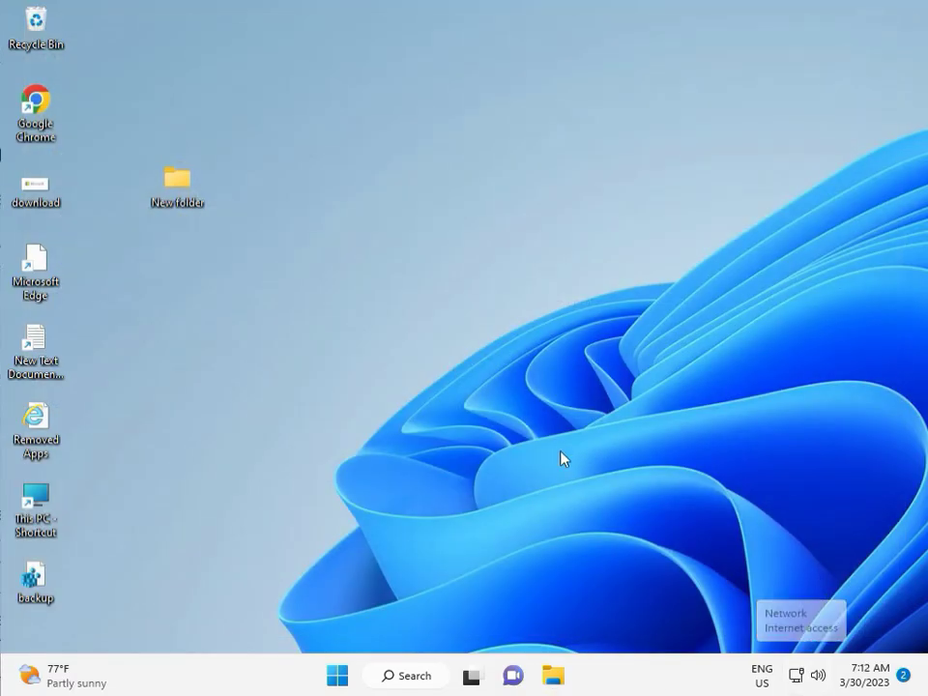
Open the Services console by running services.msc.
left_click(534, 387)
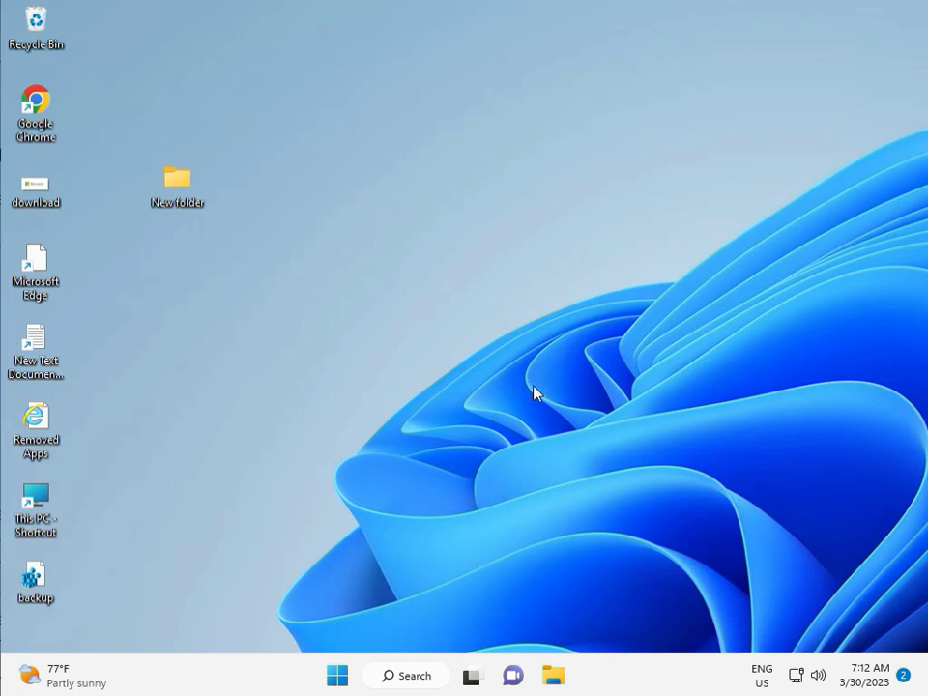
key("super+r")
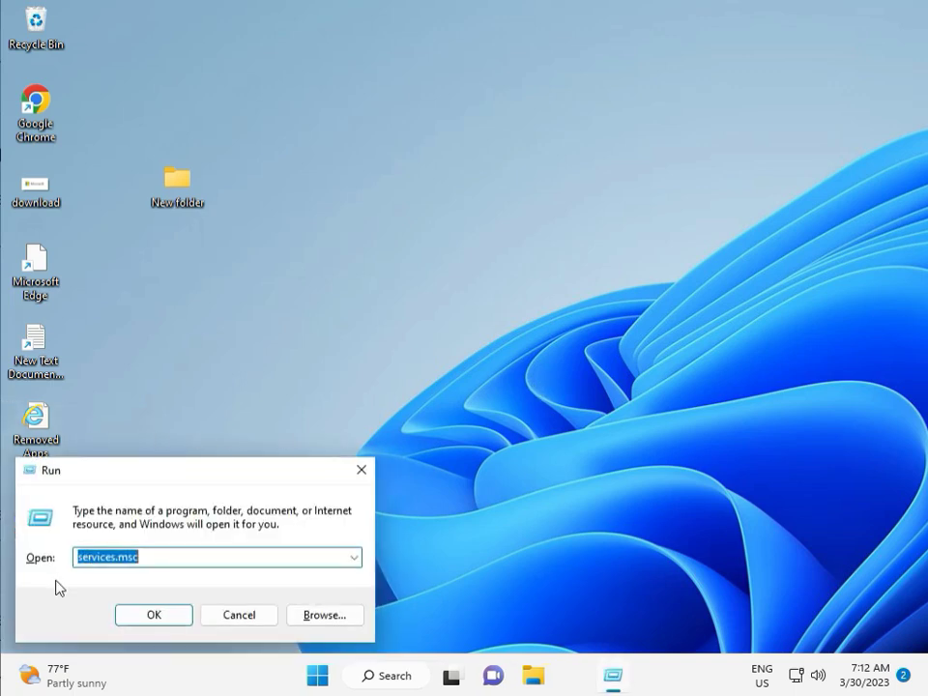
left_click(153, 613)
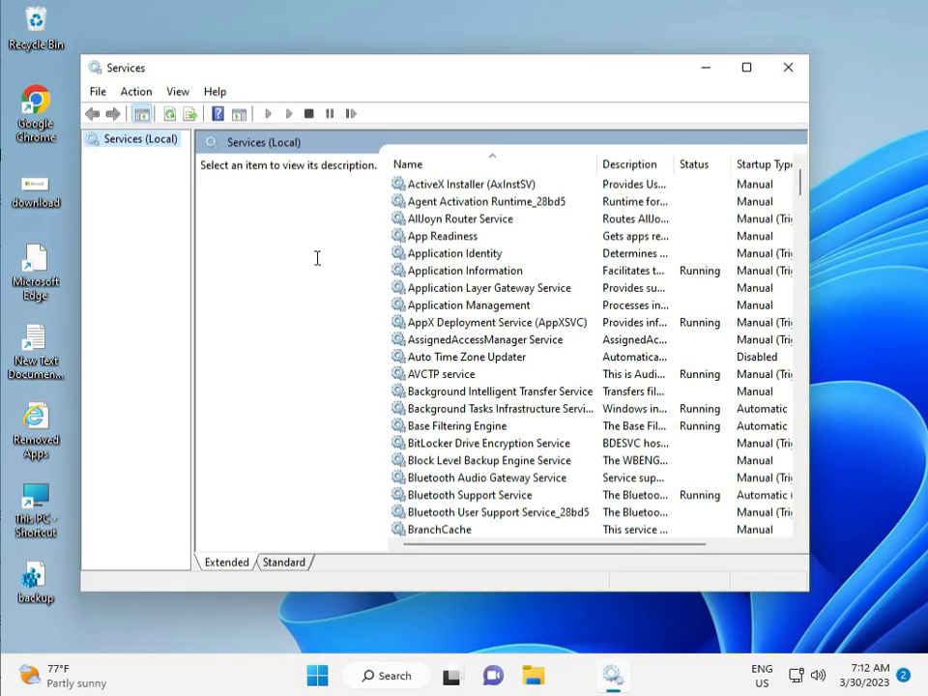
Find the Windows Update service in the services list and restart it.
left_click(513, 288)
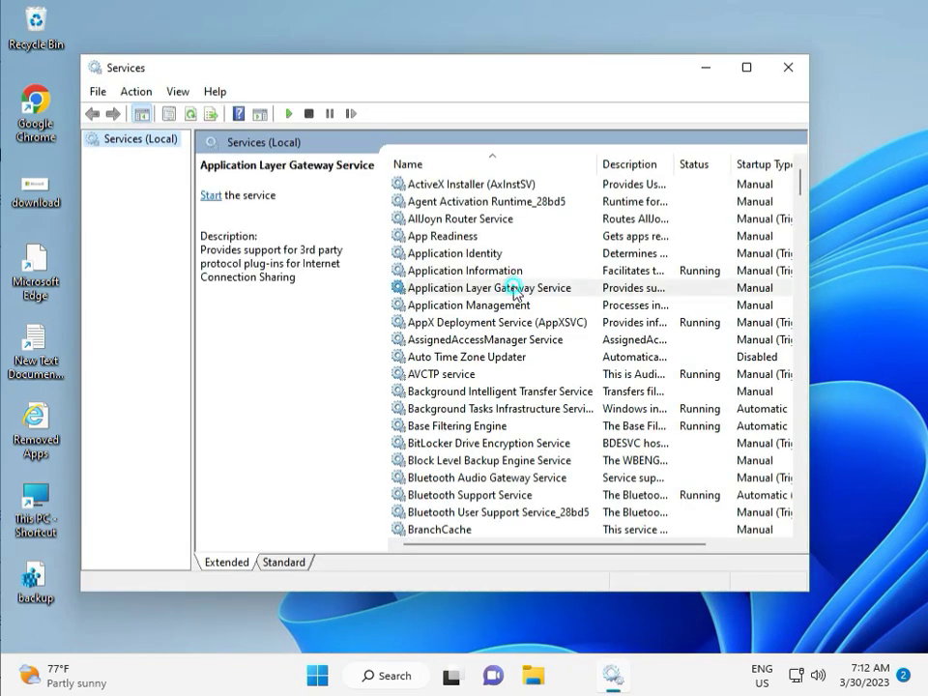
key("w")
scroll(481, 399, "down", 3)
scroll(478, 483, "down", 7)
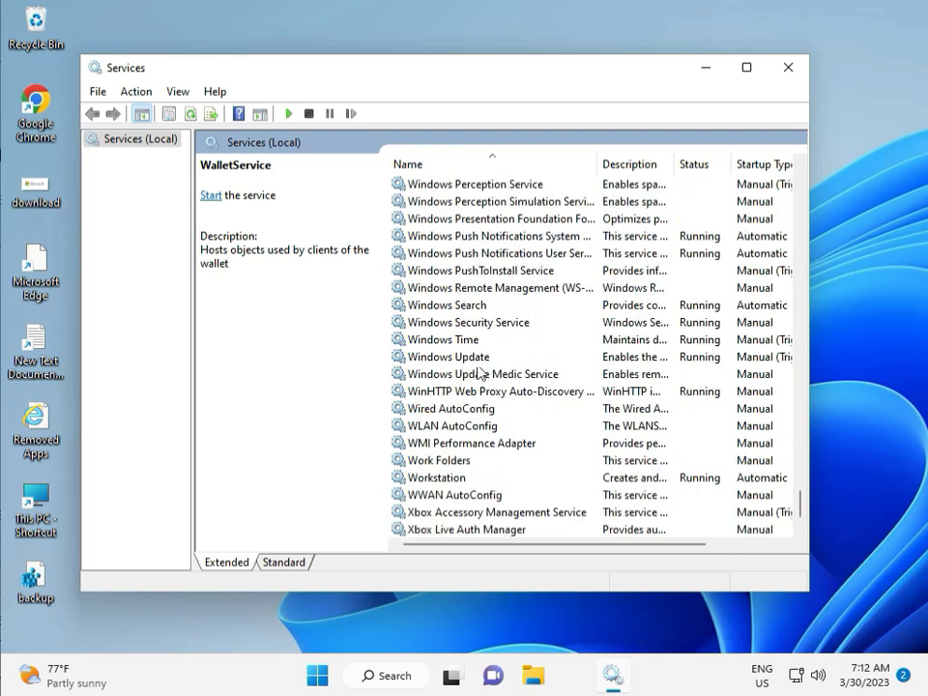
left_click(480, 356)
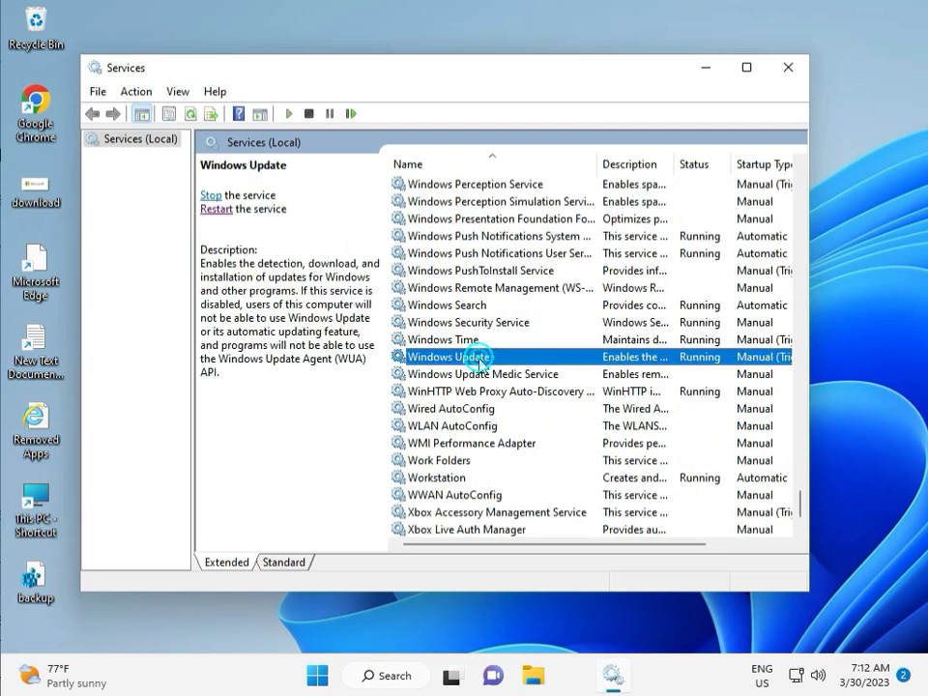
left_click(218, 210)
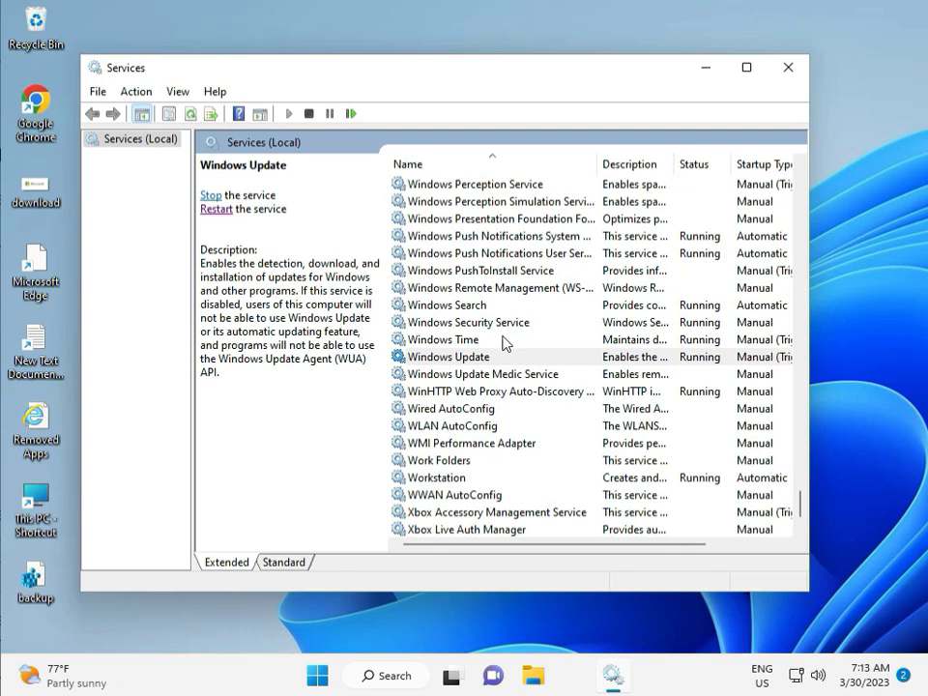
Set the Windows Update service's startup type to Automatic, apply it, and close the Services console.
double_click(470, 358)
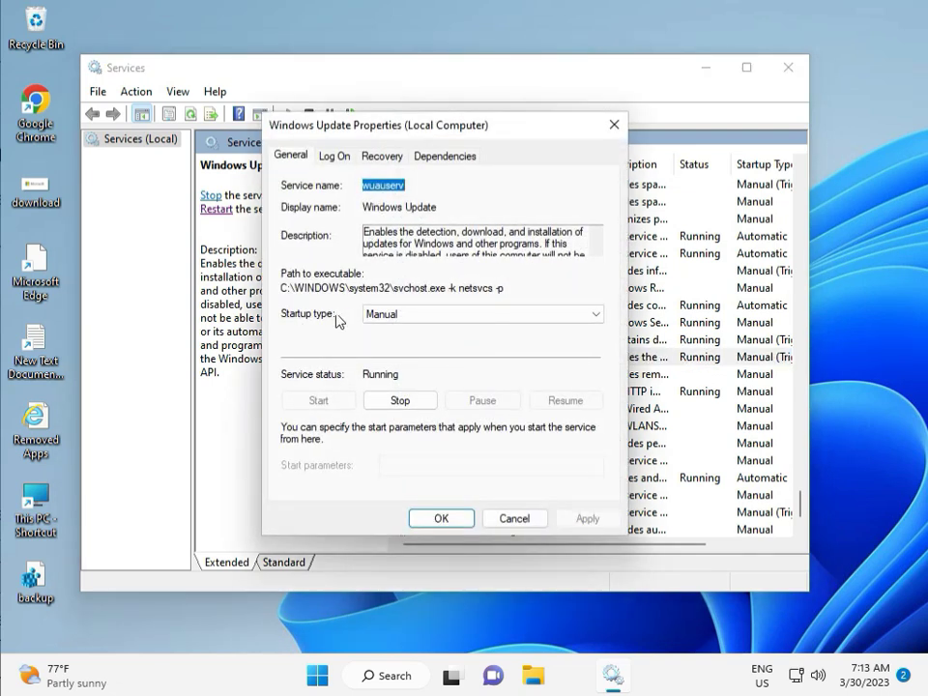
left_click(392, 314)
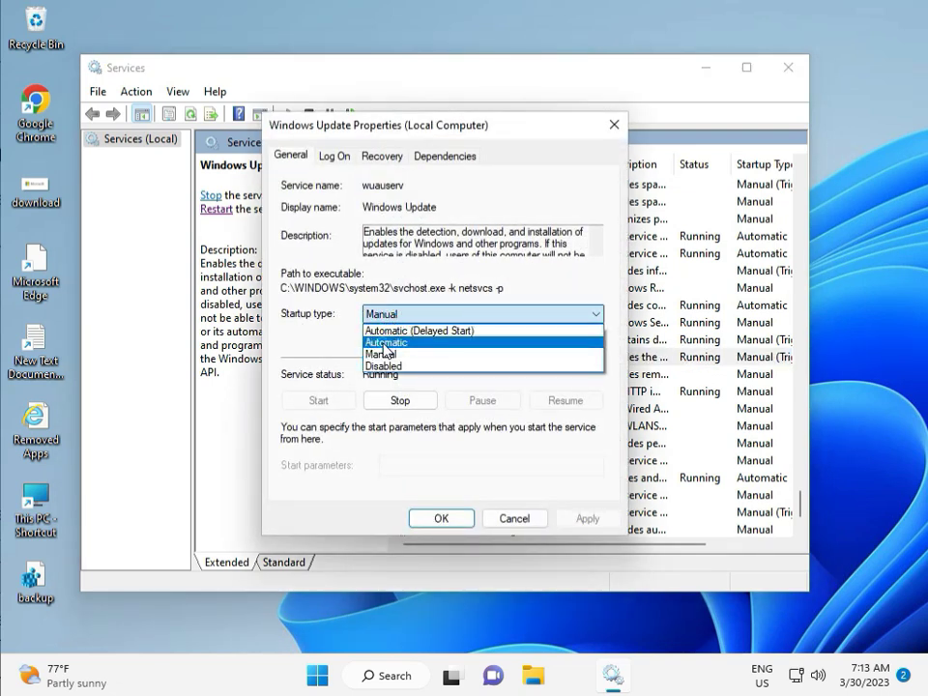
left_click(385, 344)
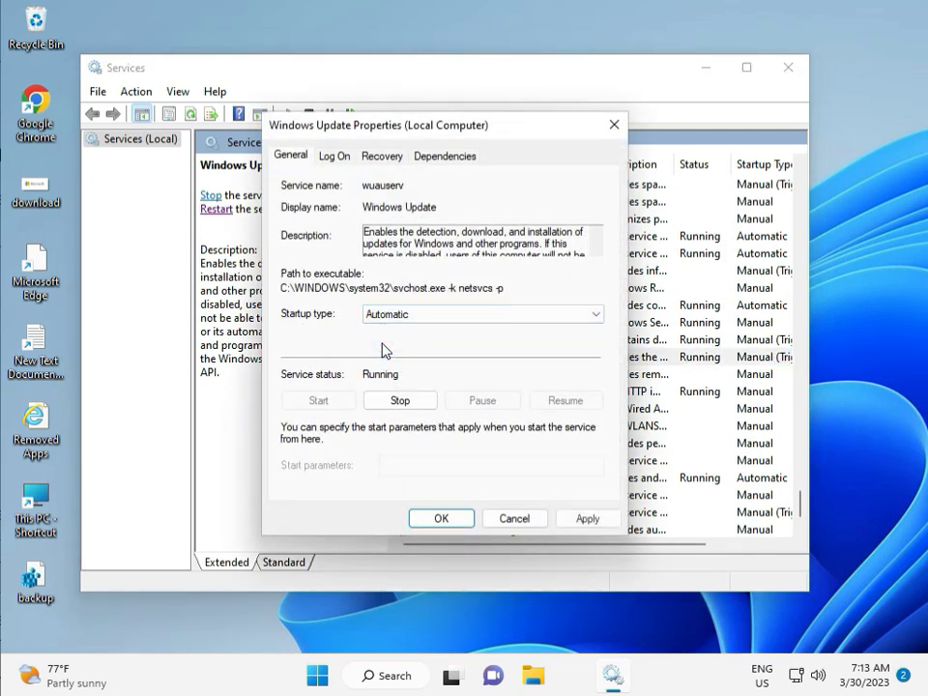
left_click(588, 520)
left_click(440, 519)
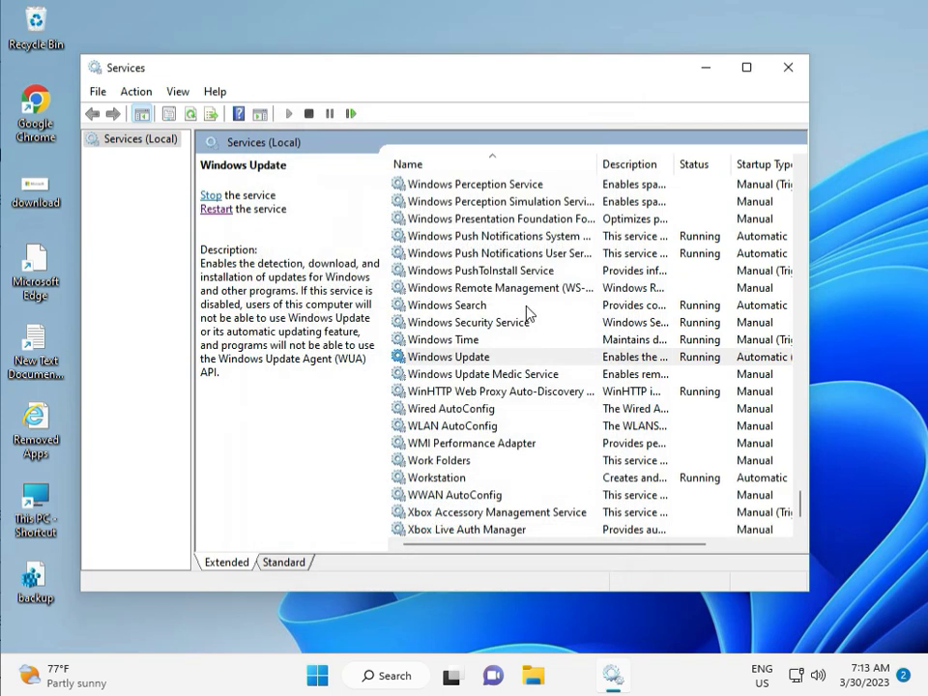
left_click(788, 67)
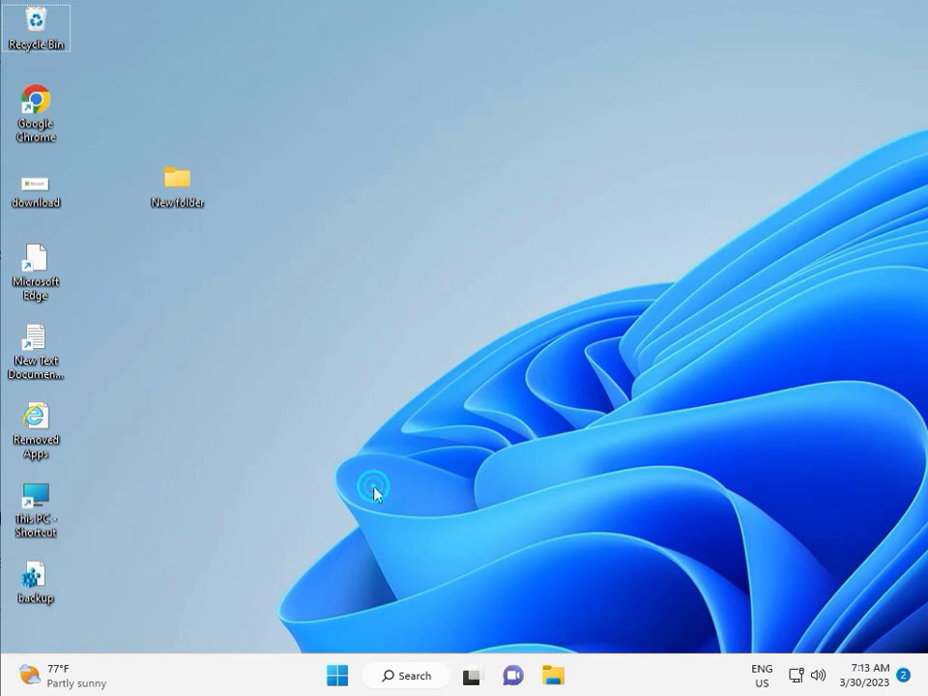
Open the Registry Editor by running regedit and allow it to make changes to the device.
key("super+r")
type("r")
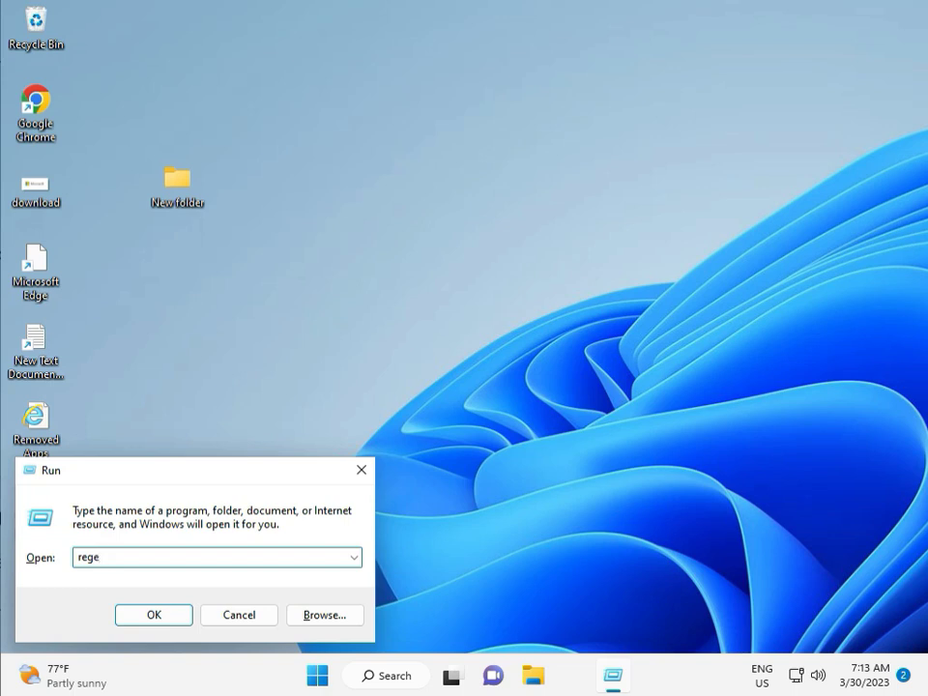
type("egedit")
key("Return")
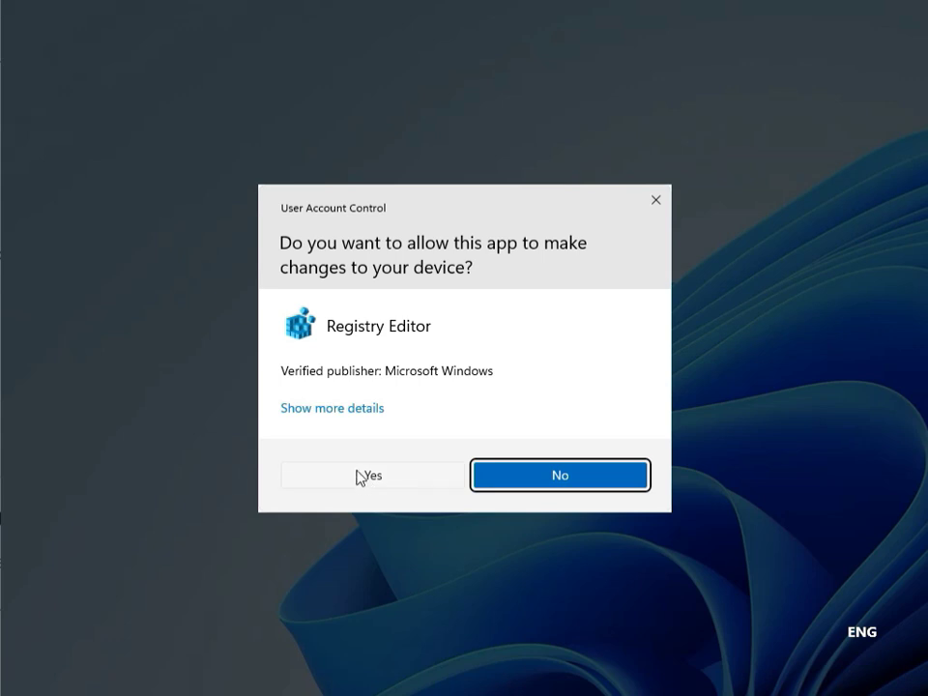
left_click(362, 476)
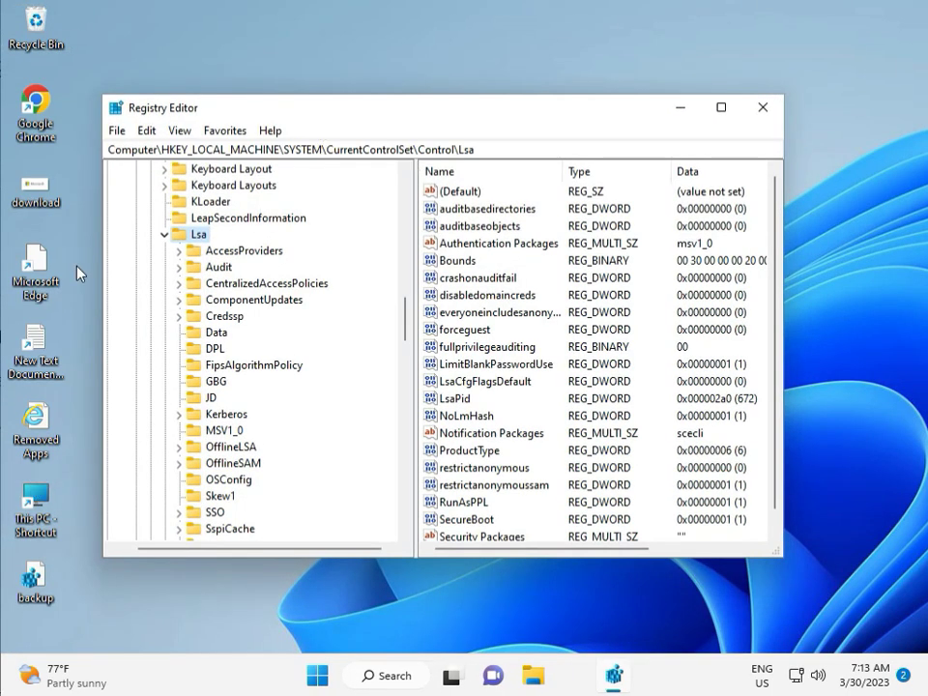
Collapse the expanded Lsa, SYSTEM and HKEY_LOCAL_MACHINE branches of the registry tree.
left_click(164, 233)
scroll(166, 246, "up", 20)
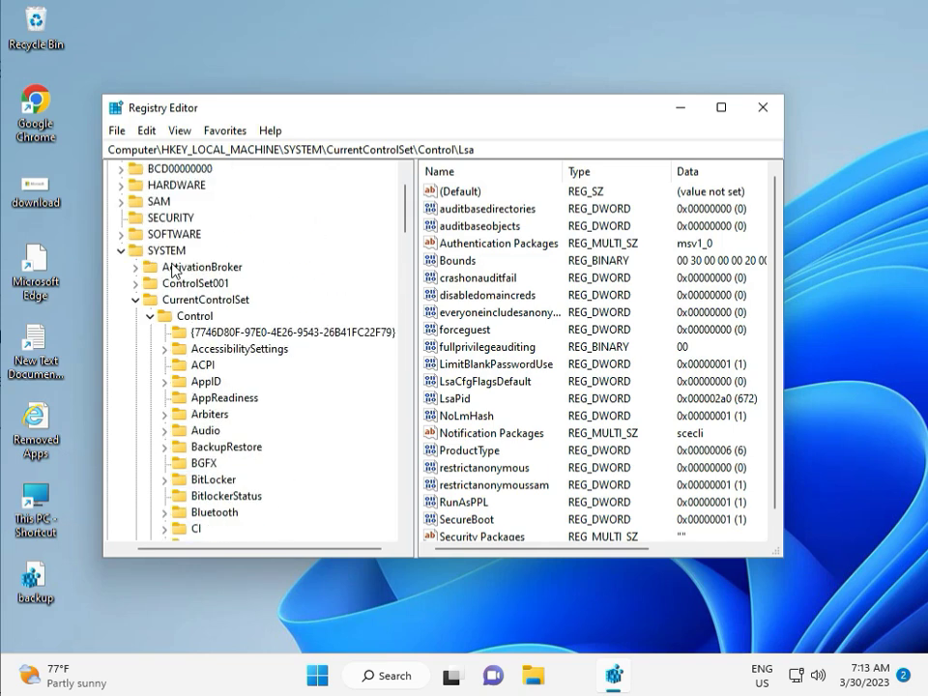
left_click(119, 316)
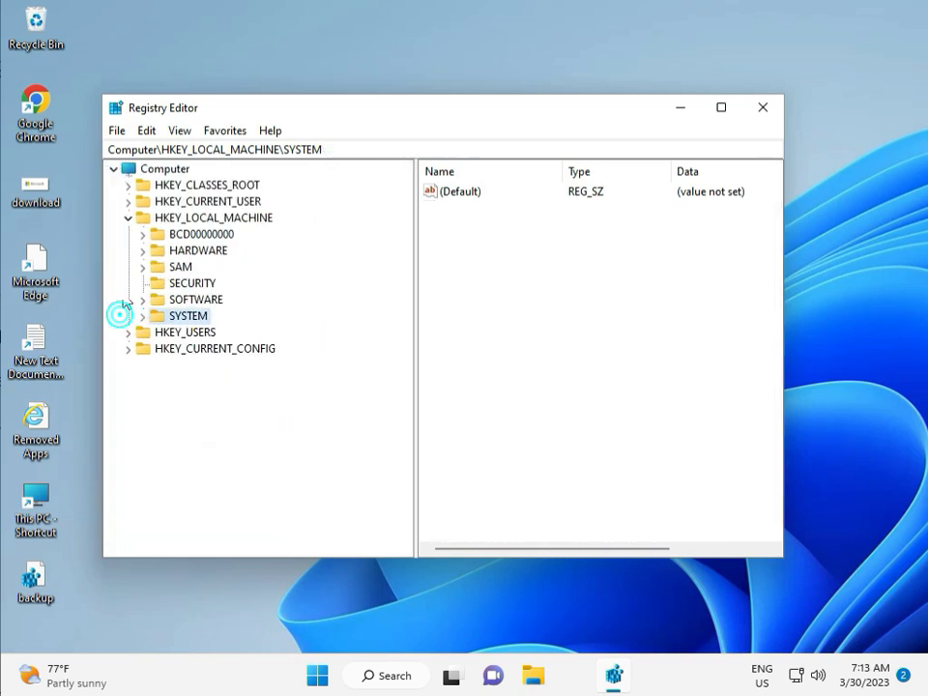
left_click(130, 218)
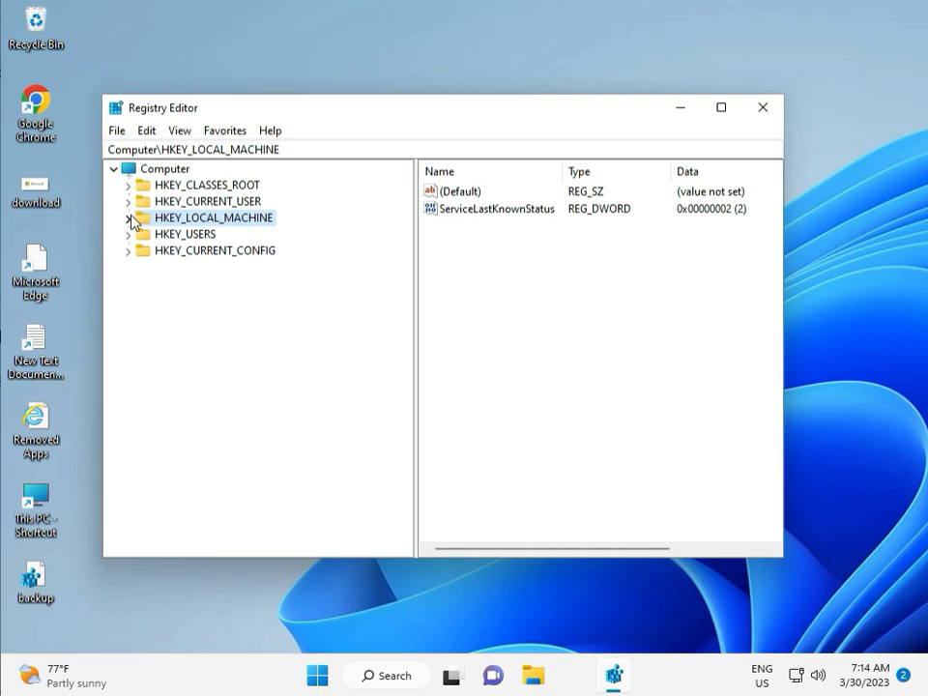
Examine the subkeys under HKEY_LOCAL_MACHINE\SOFTWARE\Policies\Microsoft\Windows for Windows Update policies, and close the Registry Editor.
left_click(130, 218)
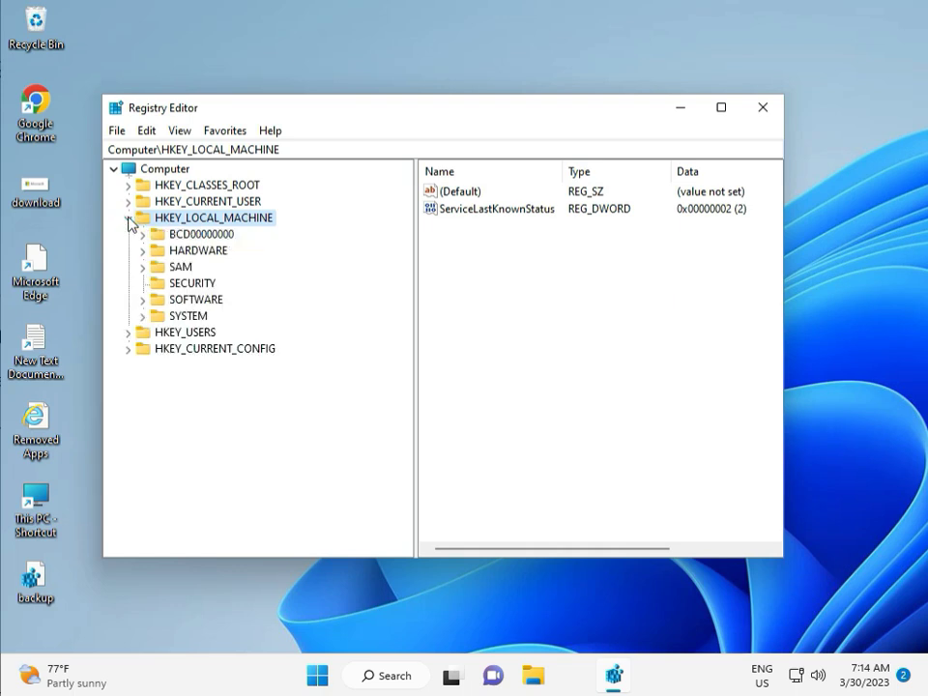
left_click(143, 301)
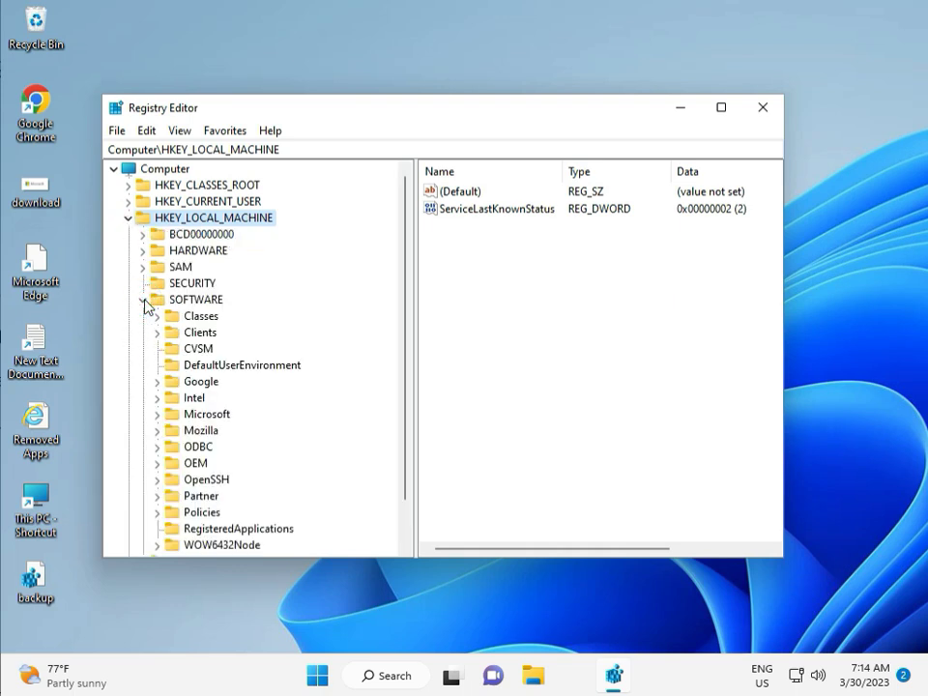
scroll(185, 382, "down", 1)
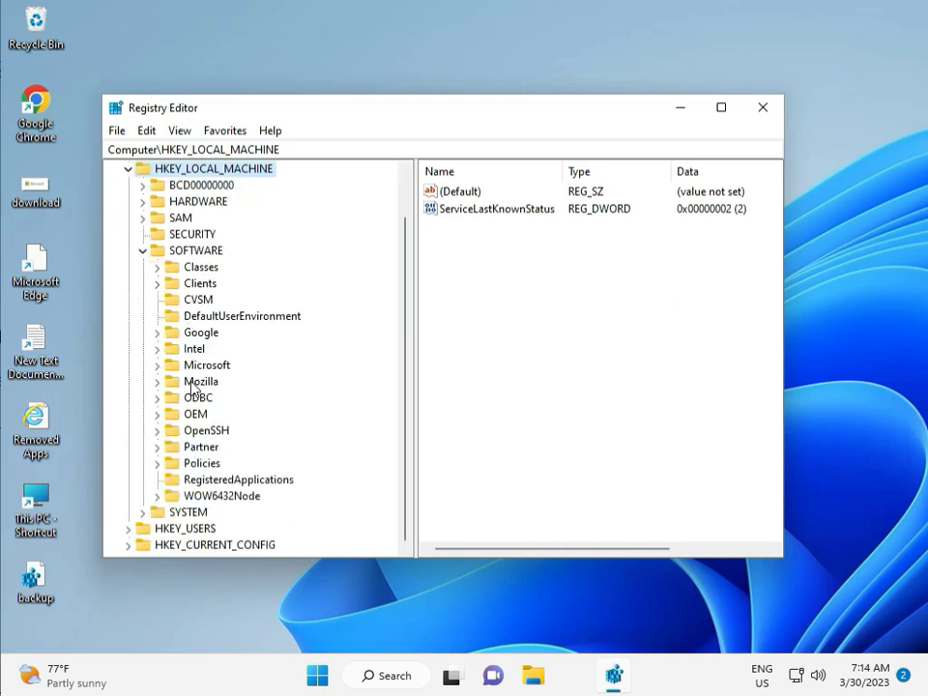
left_click(159, 464)
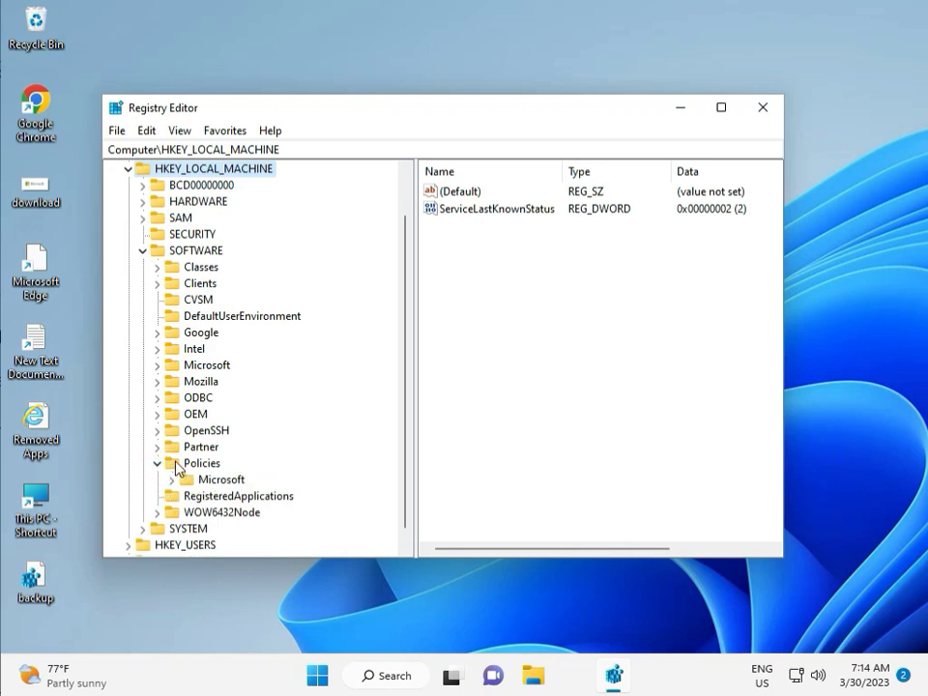
left_click(172, 480)
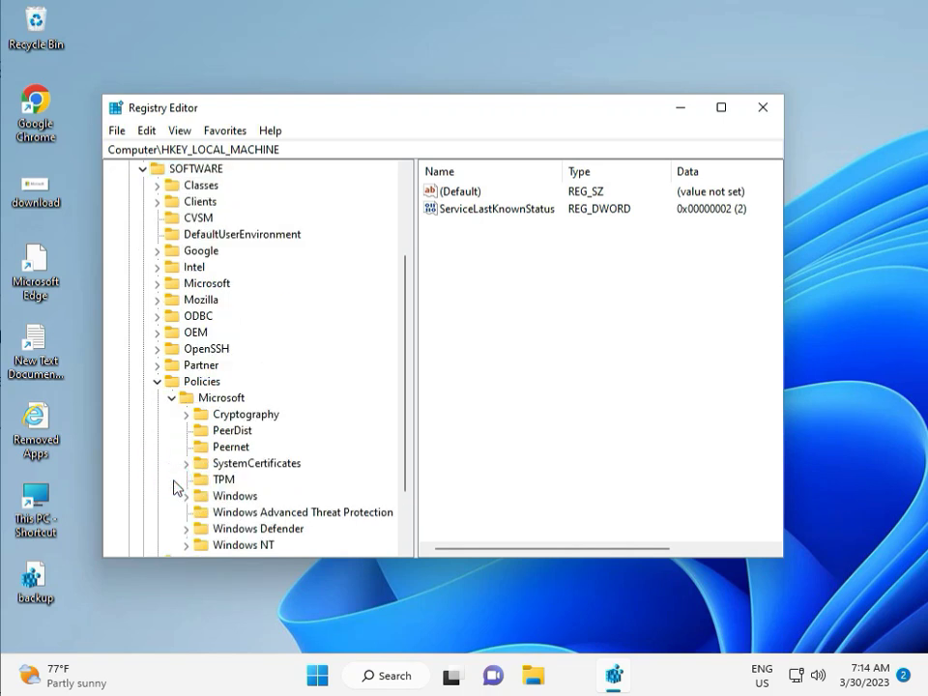
scroll(213, 476, "down", 2)
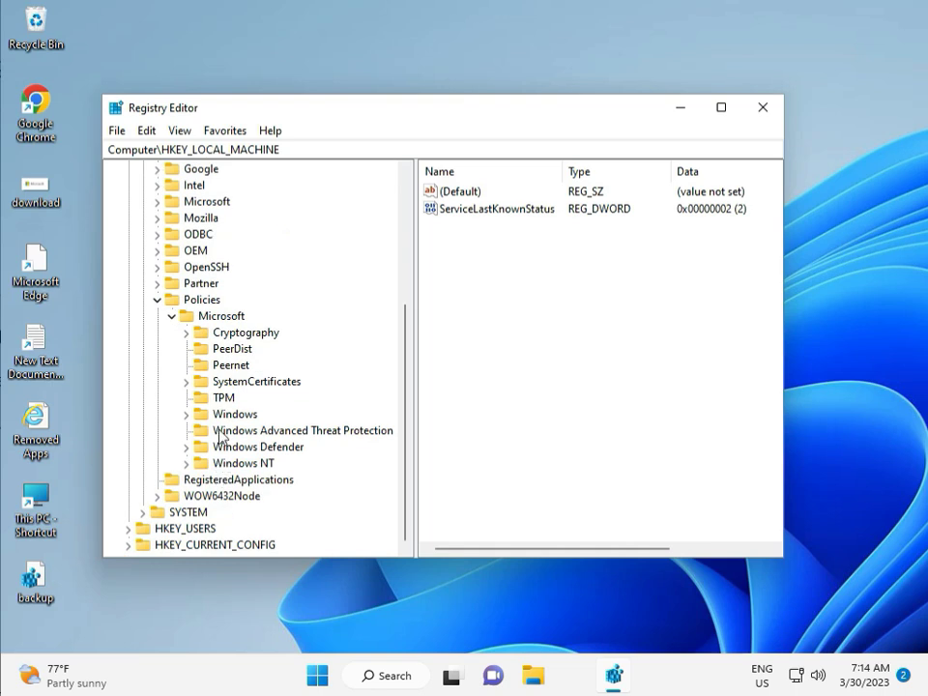
left_click(188, 414)
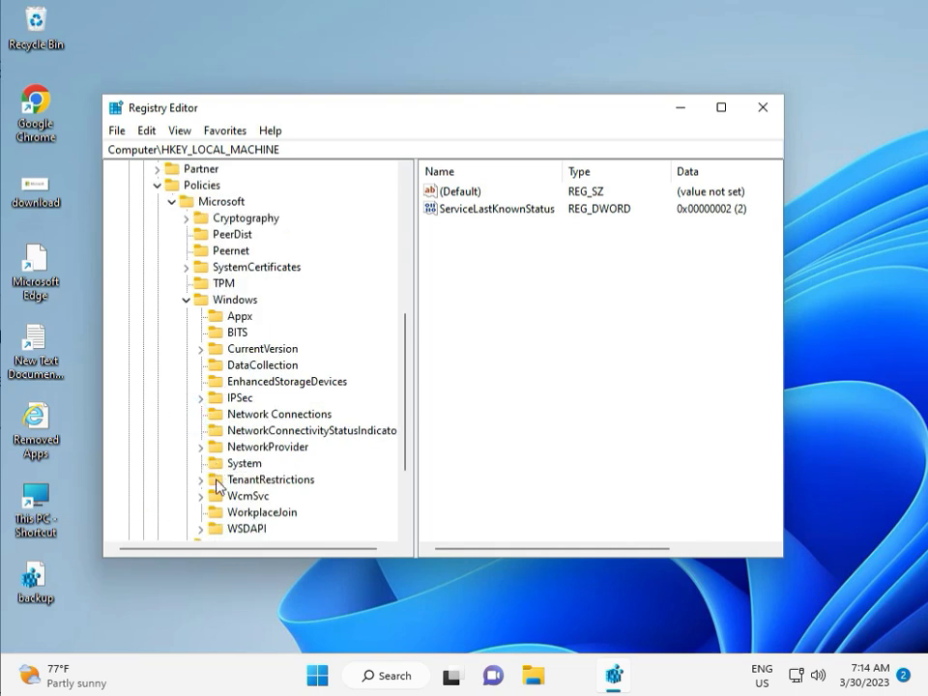
scroll(216, 516, "down", 1)
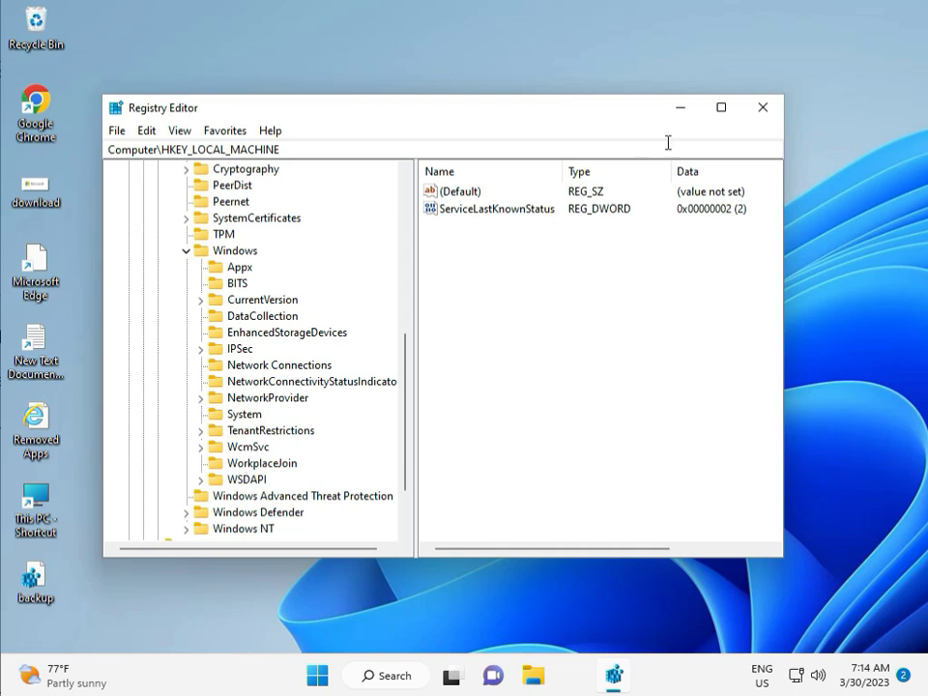
left_click(763, 107)
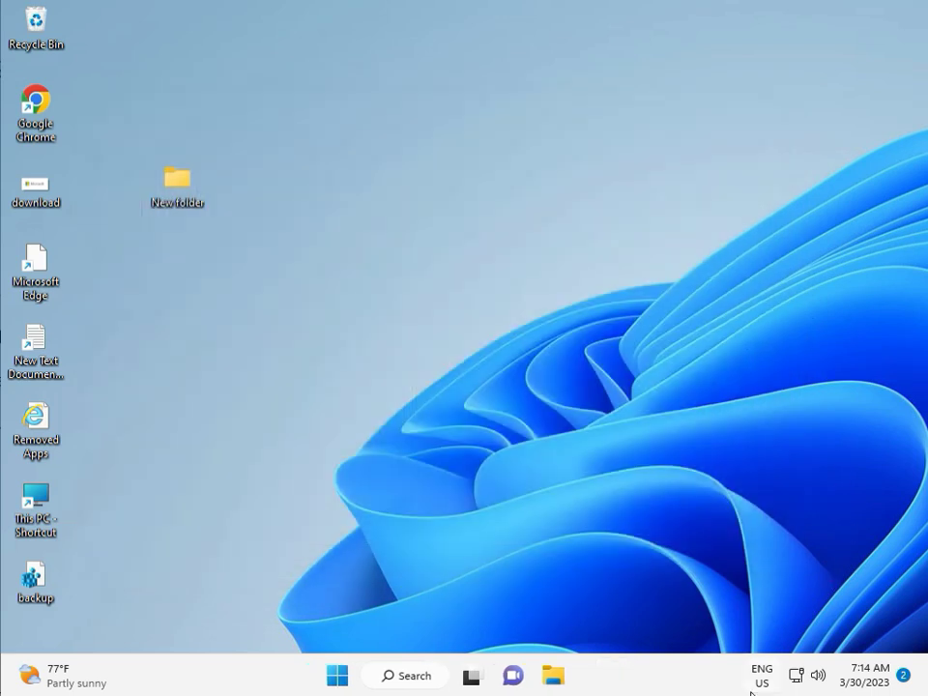
Search for cmd and open Command Prompt as administrator, allowing it to make changes.
left_click(287, 434)
key("super")
type("cmd")
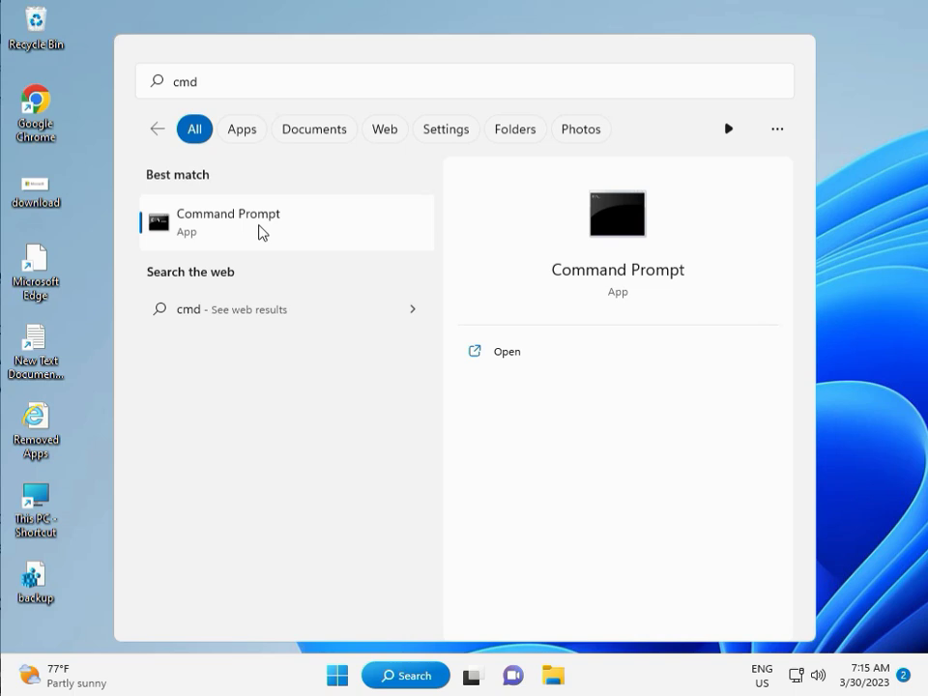
left_click(496, 383)
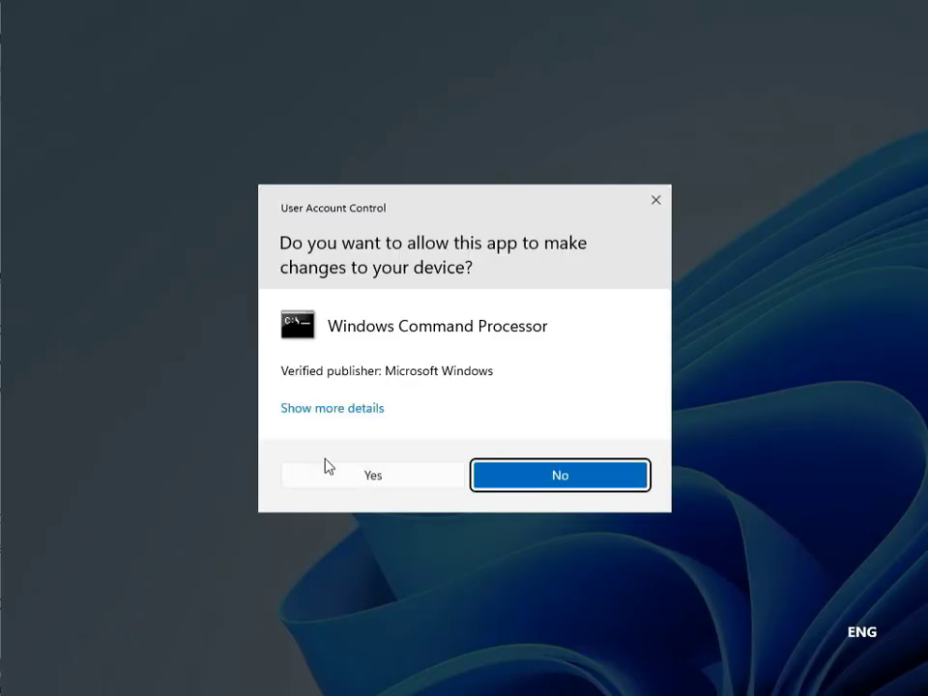
left_click(342, 472)
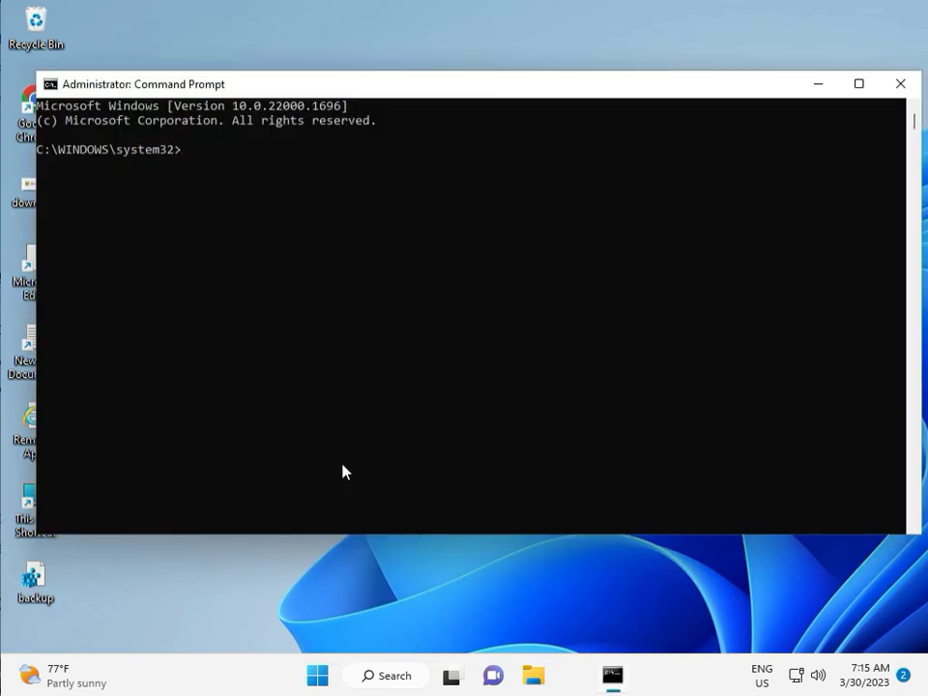
Run chkdsk /f /r, agree to schedule the disk check for the next restart, and close Command Prompt.
type("chkdsk /f /r")
key("Return")
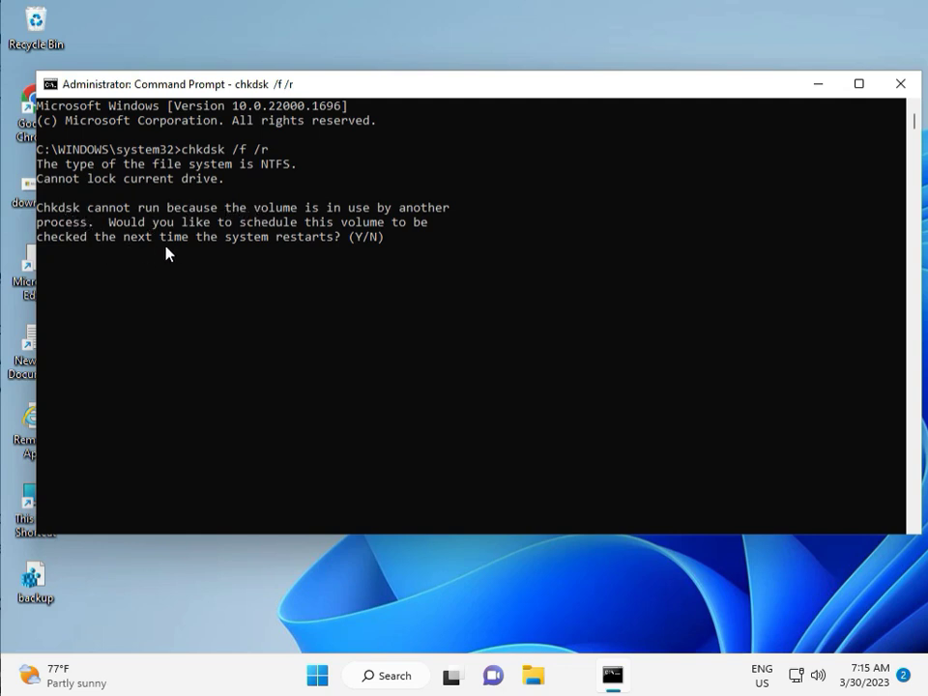
type("y")
key("Return")
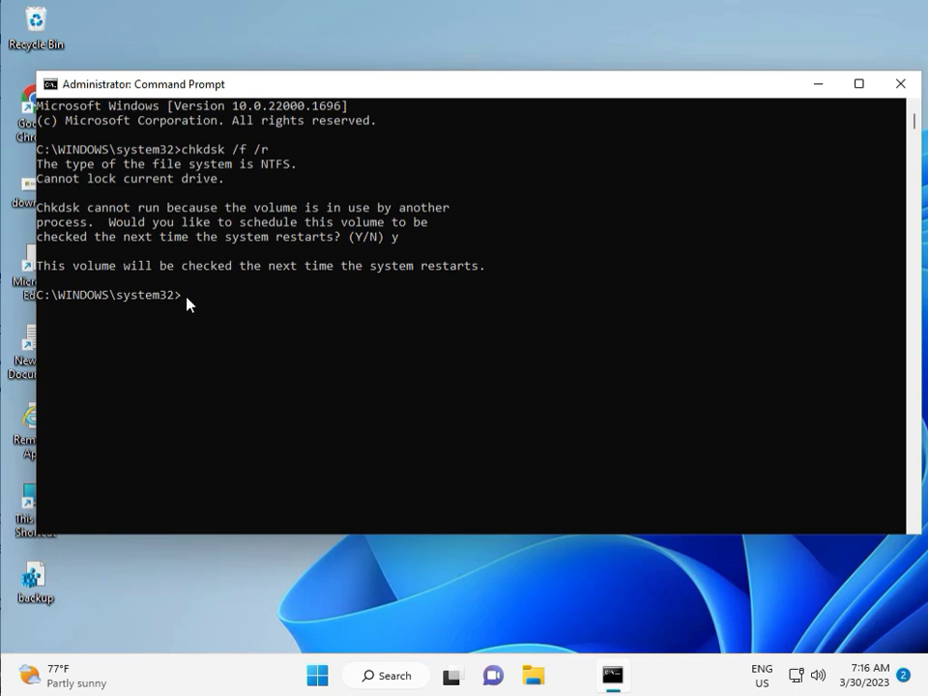
left_click(900, 85)
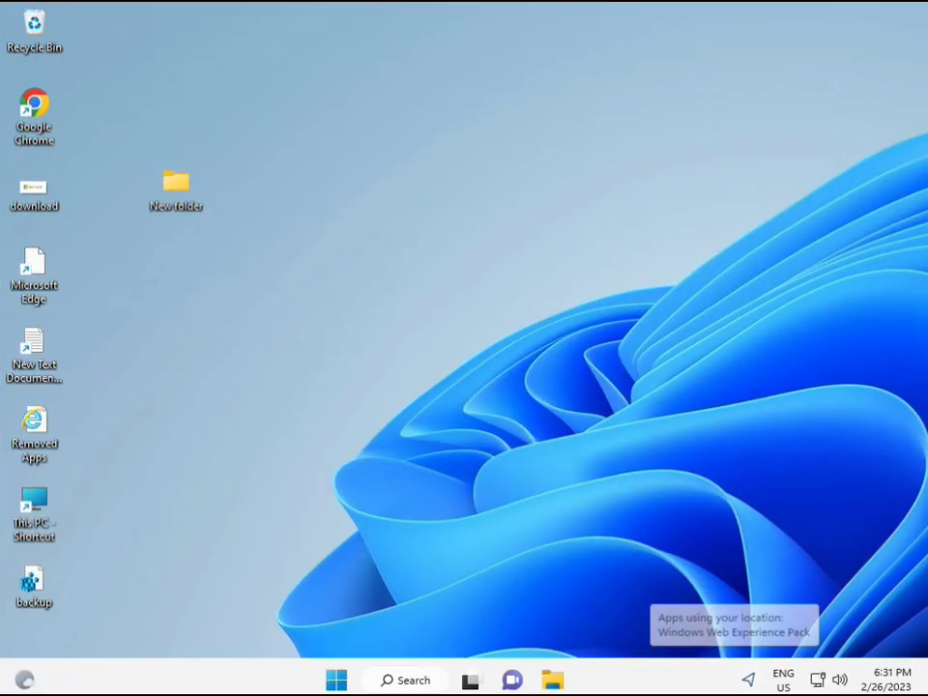
Open a new Command Prompt with administrator rights by searching for cmd and approving the permission request.
left_click(337, 680)
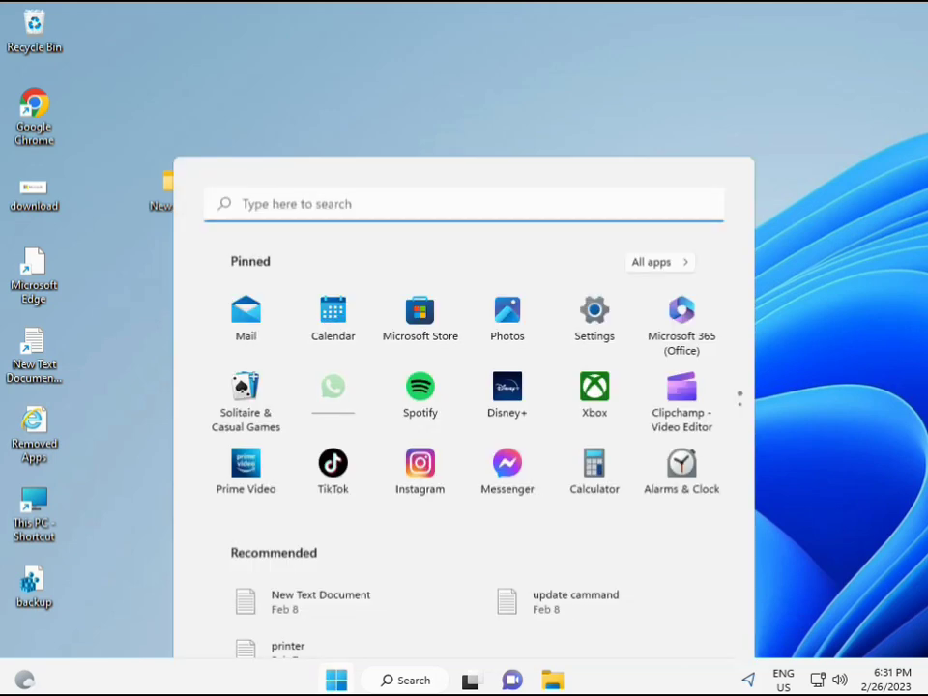
left_click(381, 681)
type("cmd")
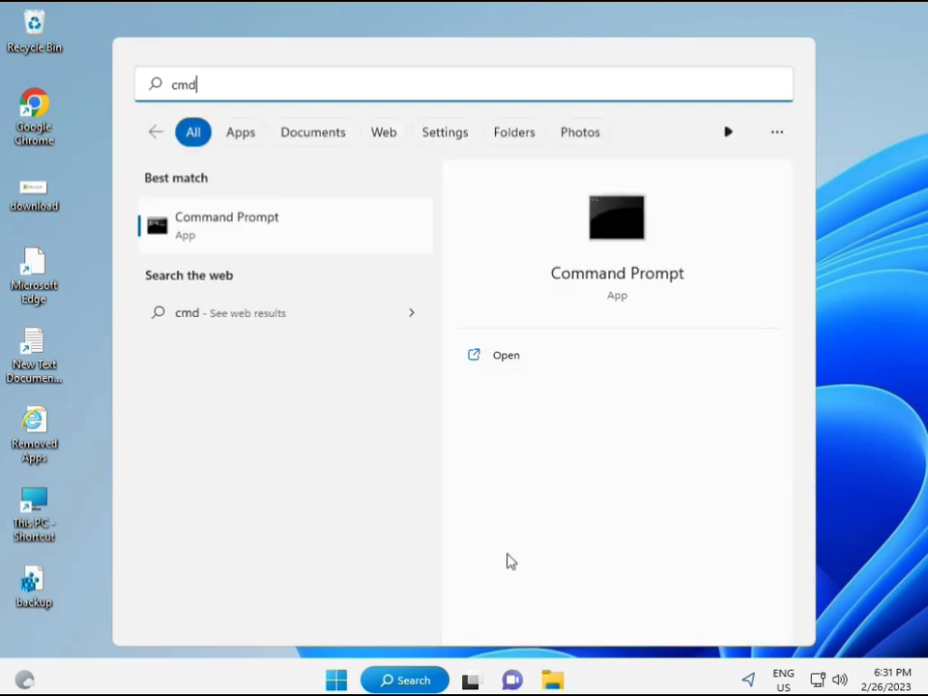
left_click(205, 226)
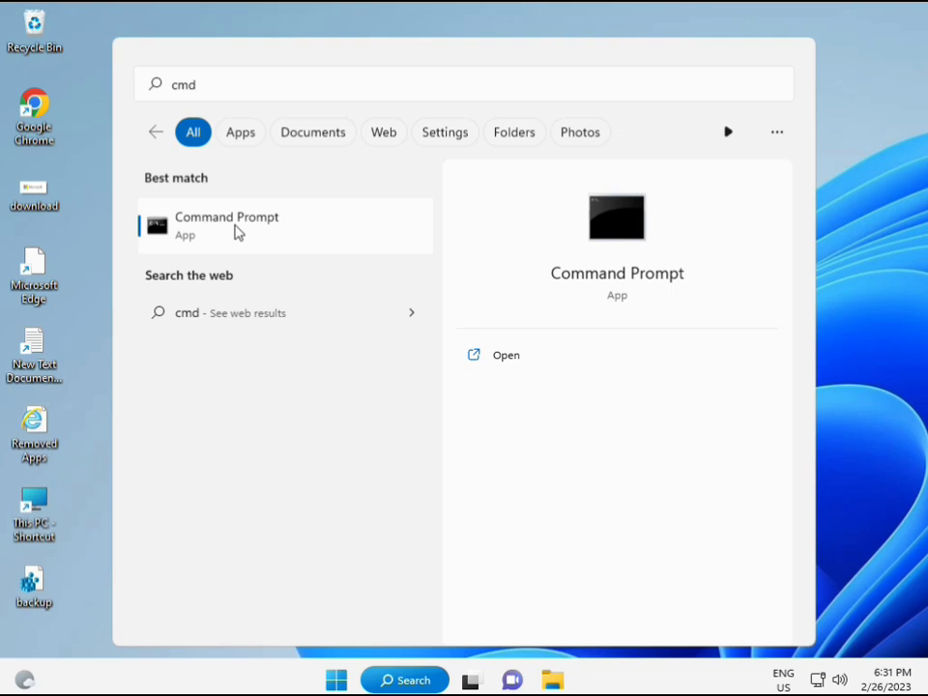
right_click(239, 233)
left_click(286, 252)
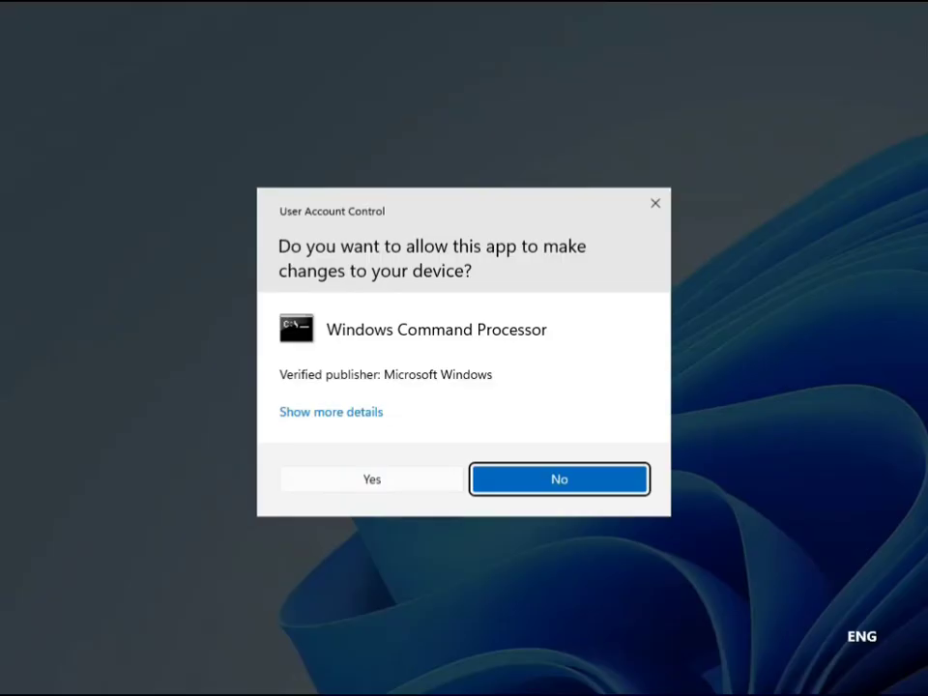
left_click(380, 477)
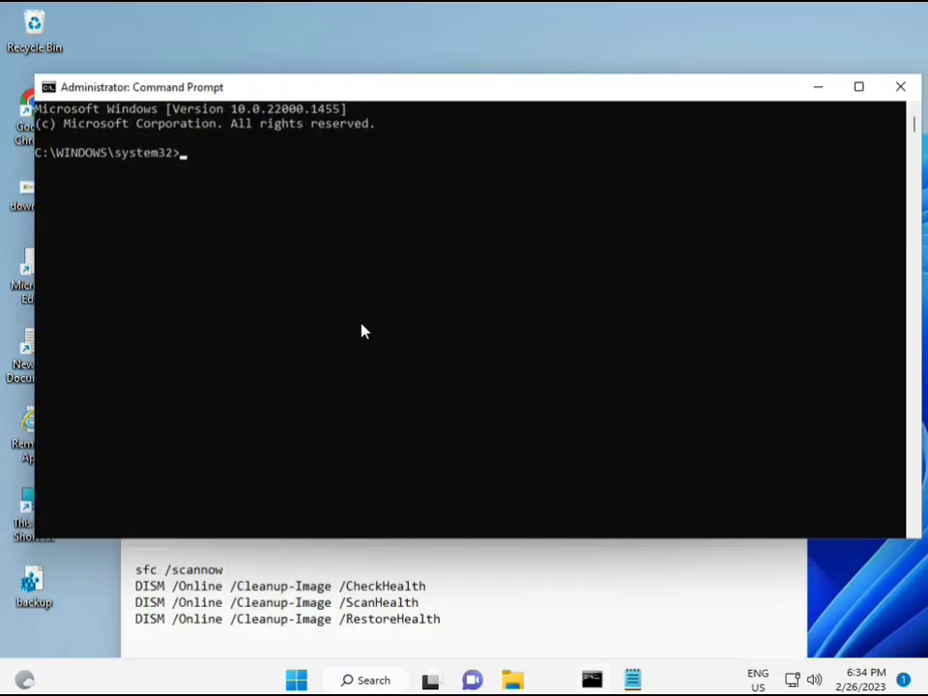
Run the system file scan with sfc /scannow.
left_click(184, 153)
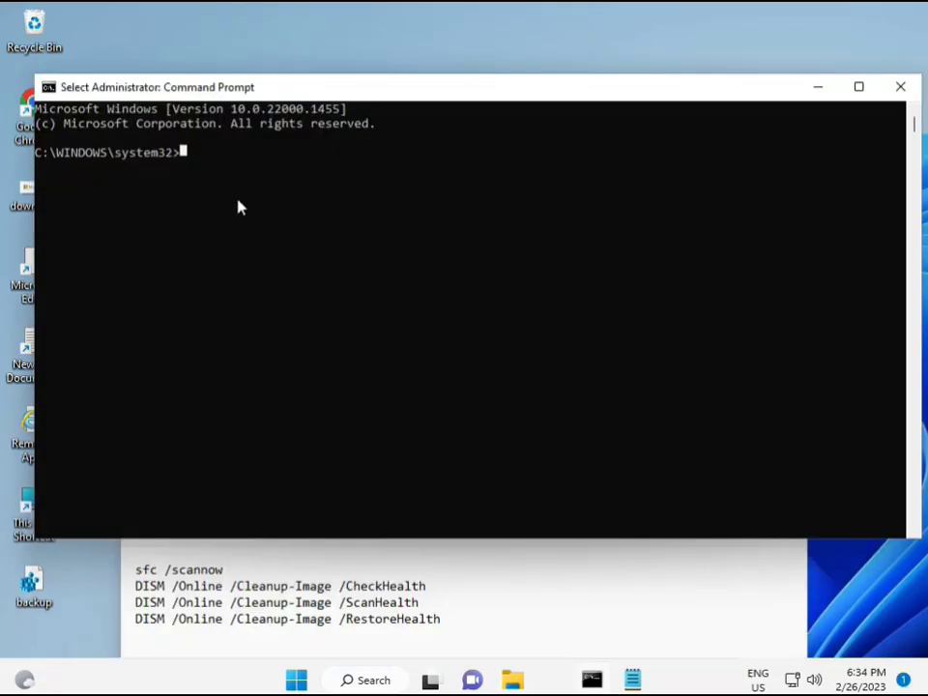
type("sca")
key("BackSpace")
key("BackSpace")
key("BackSpace")
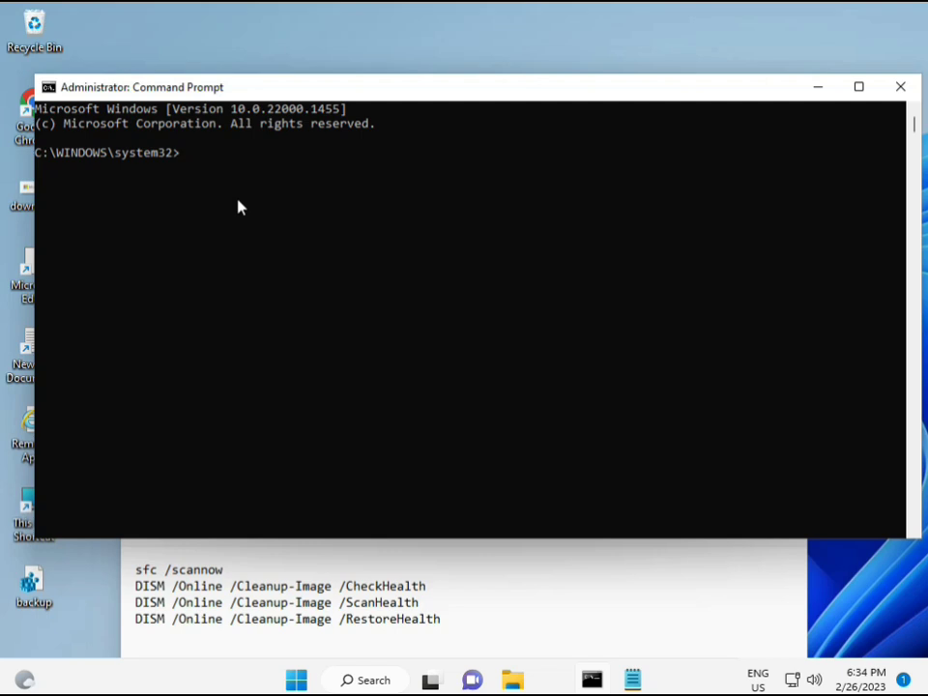
type("sfc /scannow")
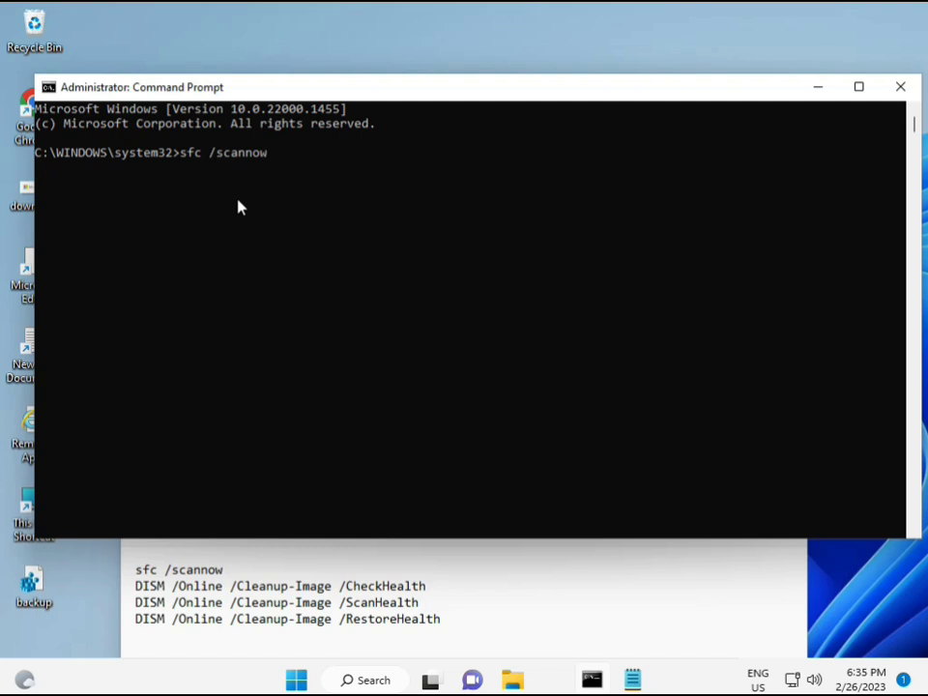
key("Return")
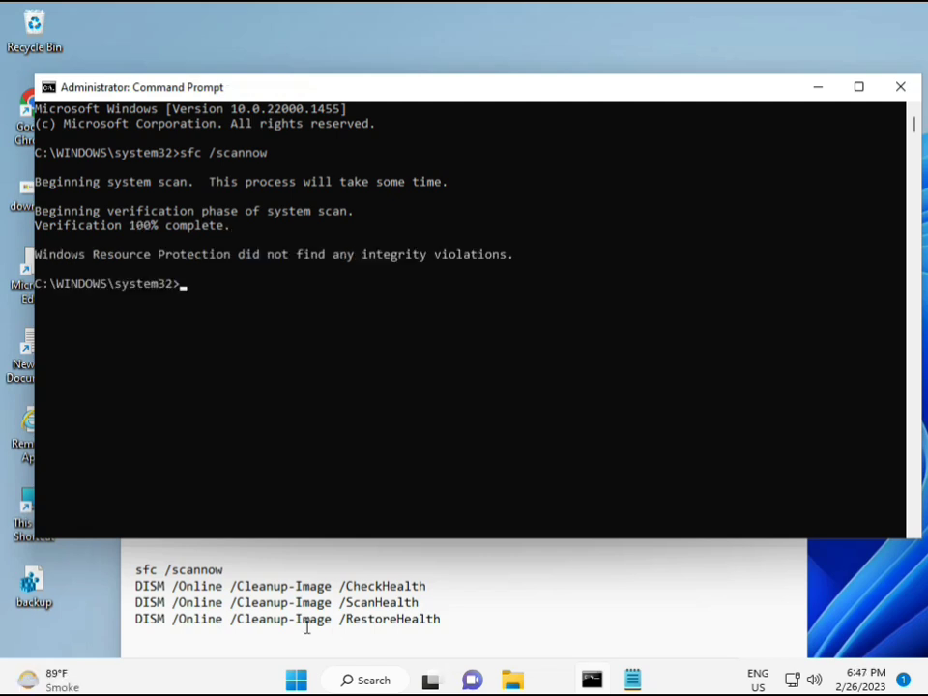
Copy the DISM /Online /Cleanup-Image /CheckHealth line from the Notepad document.
left_click(141, 586)
left_click_drag(141, 585, 435, 586)
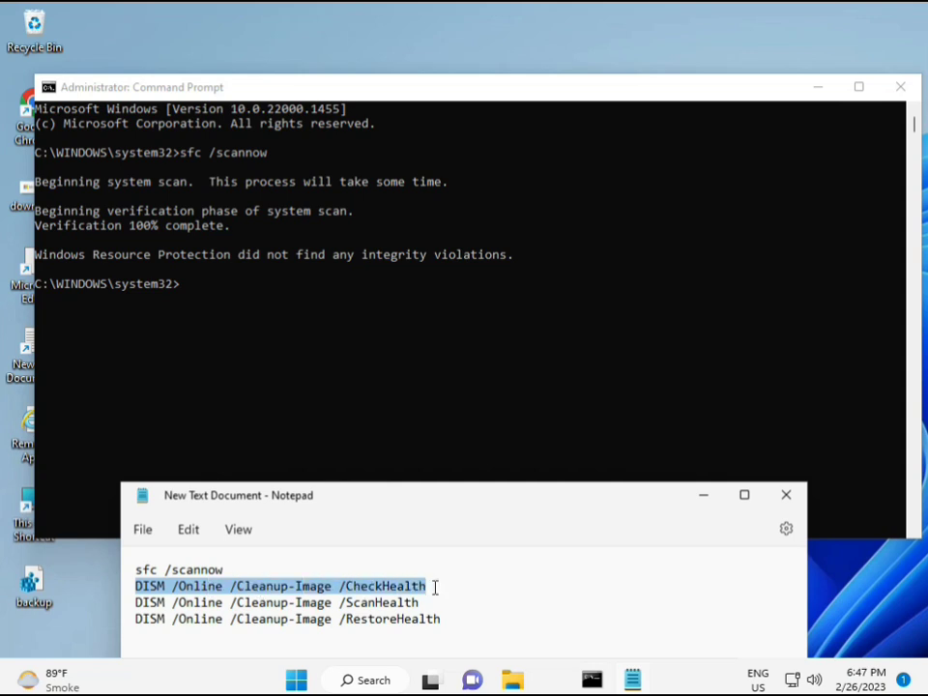
right_click(249, 587)
left_click(293, 308)
Paste DISM /Online /Cleanup-Image /CheckHealth into the administrator Command Prompt and run it.
left_click(188, 293)
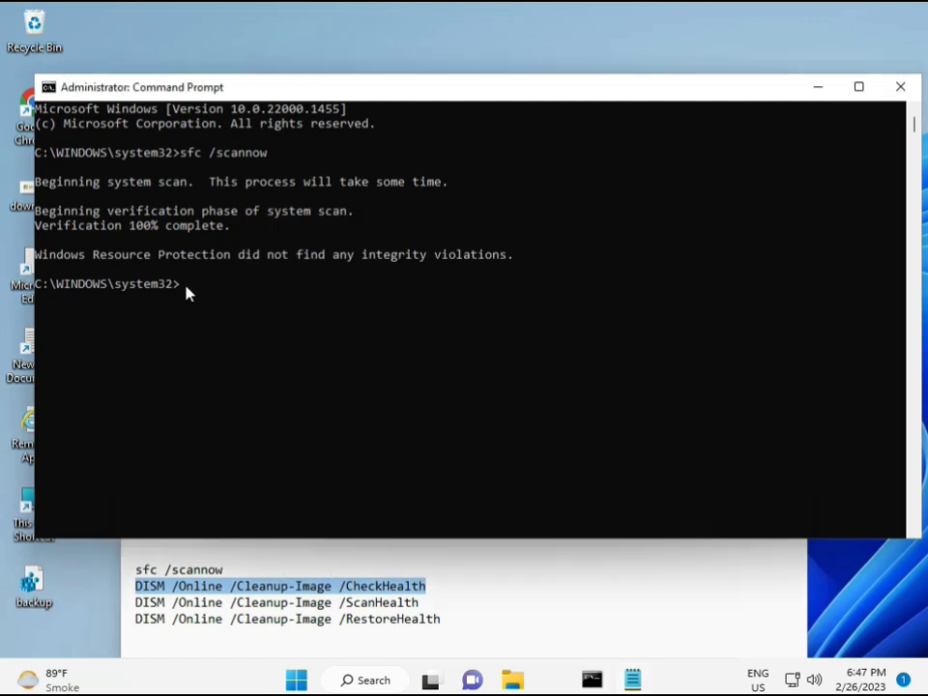
right_click(74, 89)
mouse_move(155, 226)
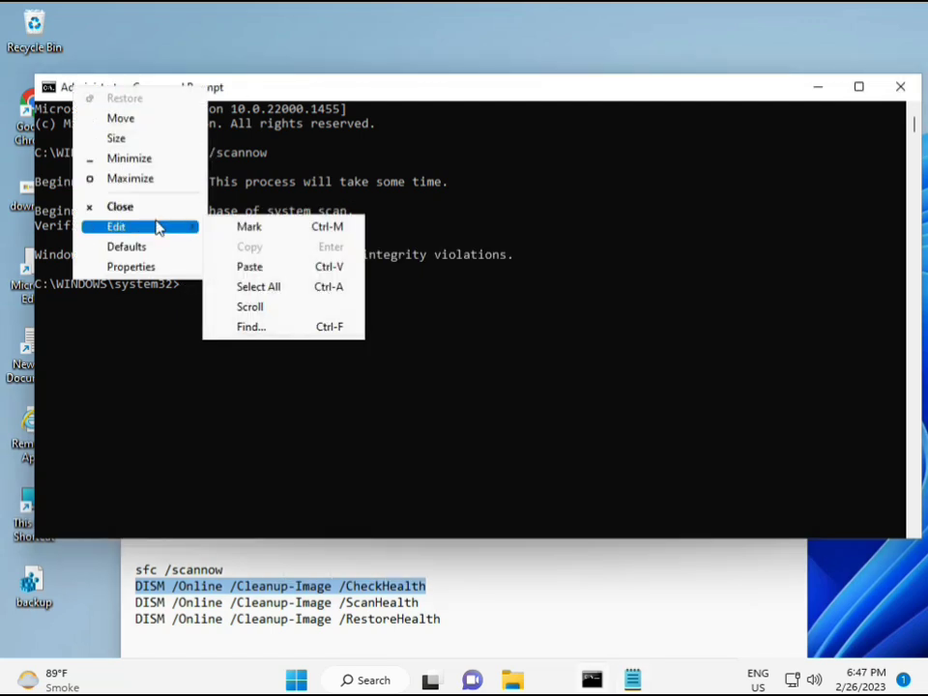
left_click(249, 266)
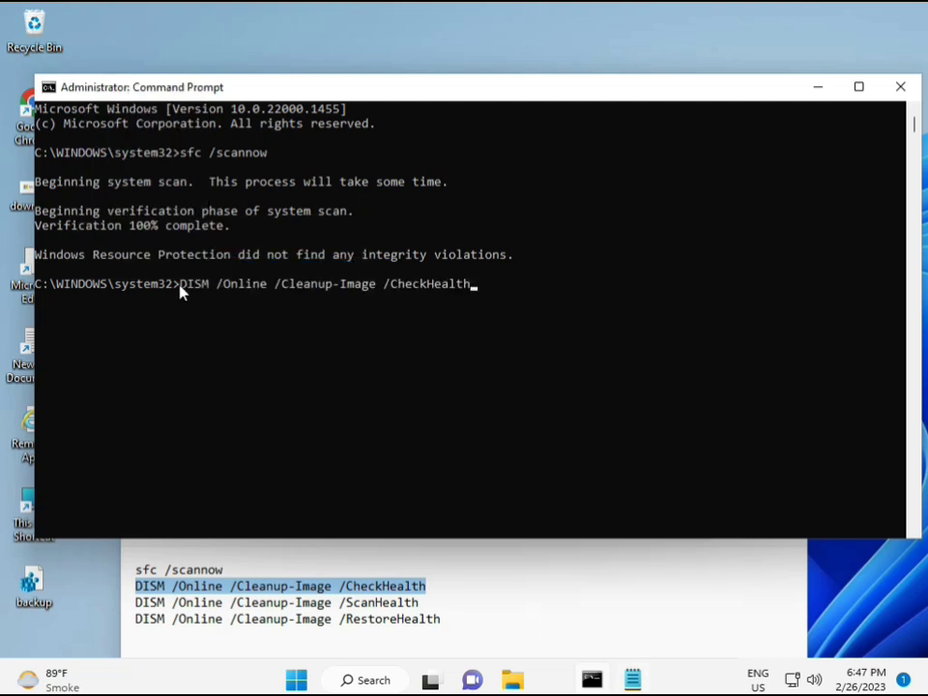
left_click(180, 290)
key("Return")
key("Return")
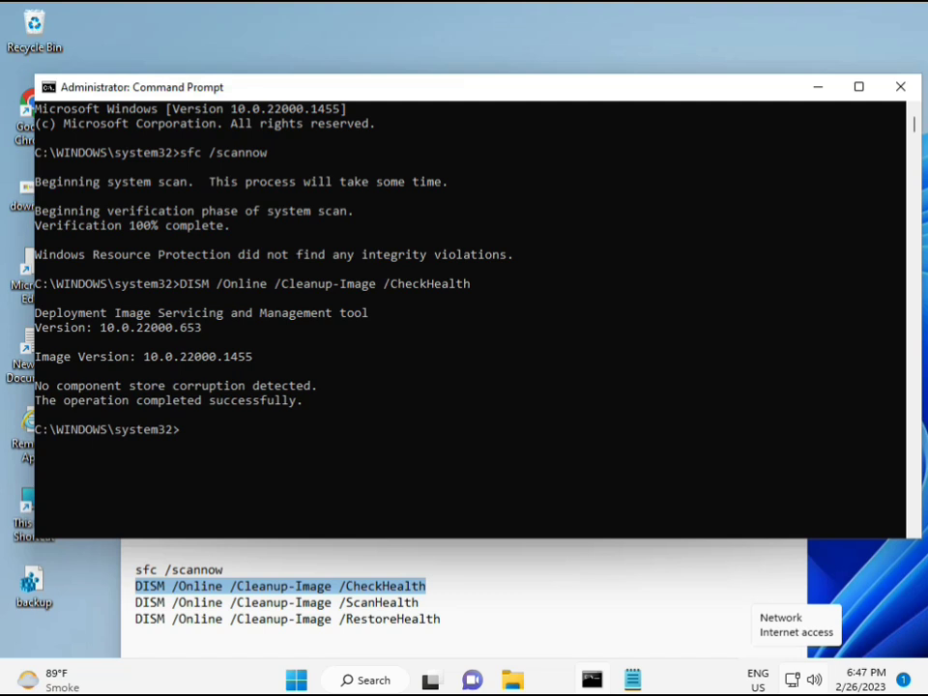
Copy the DISM /Online /Cleanup-Image /ScanHealth line from the Notepad document.
left_click(137, 605)
left_click(439, 603, "shift")
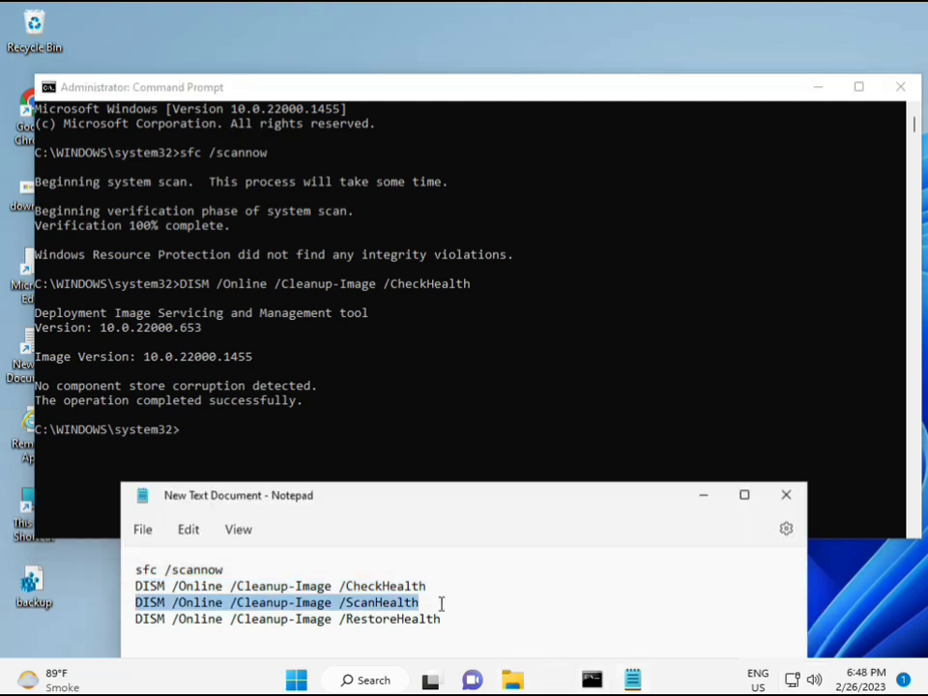
right_click(407, 609)
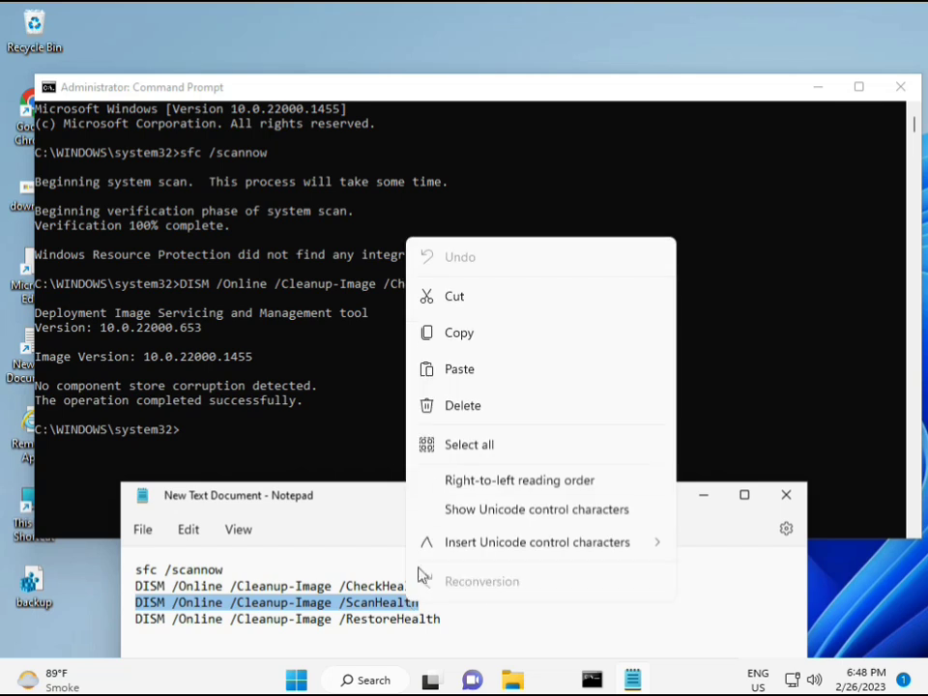
left_click(449, 340)
Paste DISM /Online /Cleanup-Image /ScanHealth into the administrator Command Prompt and run the scan.
left_click(327, 456)
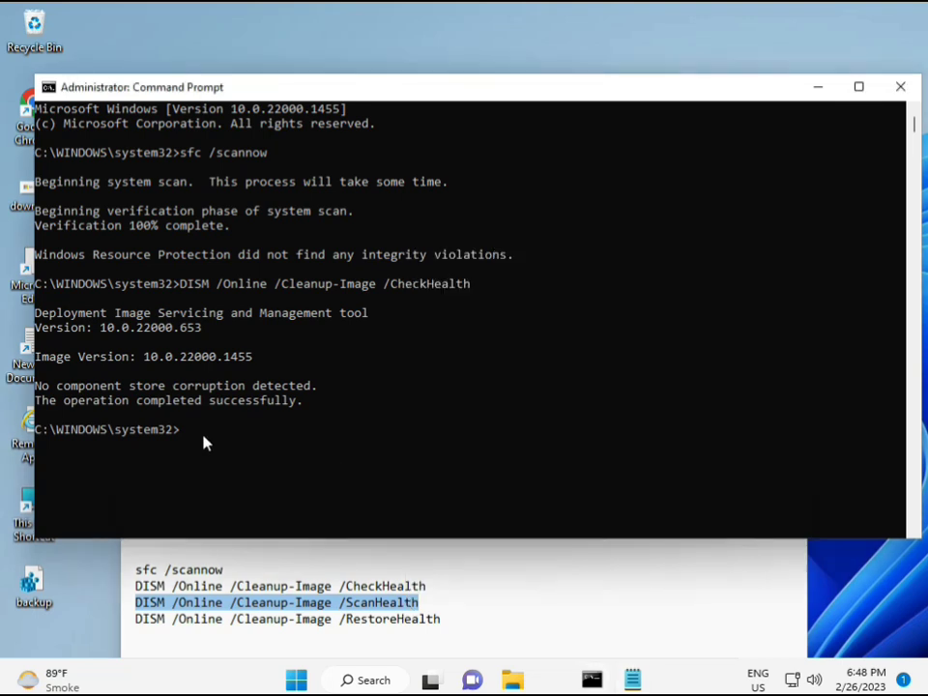
left_click(183, 430)
right_click(187, 437)
right_click(187, 437)
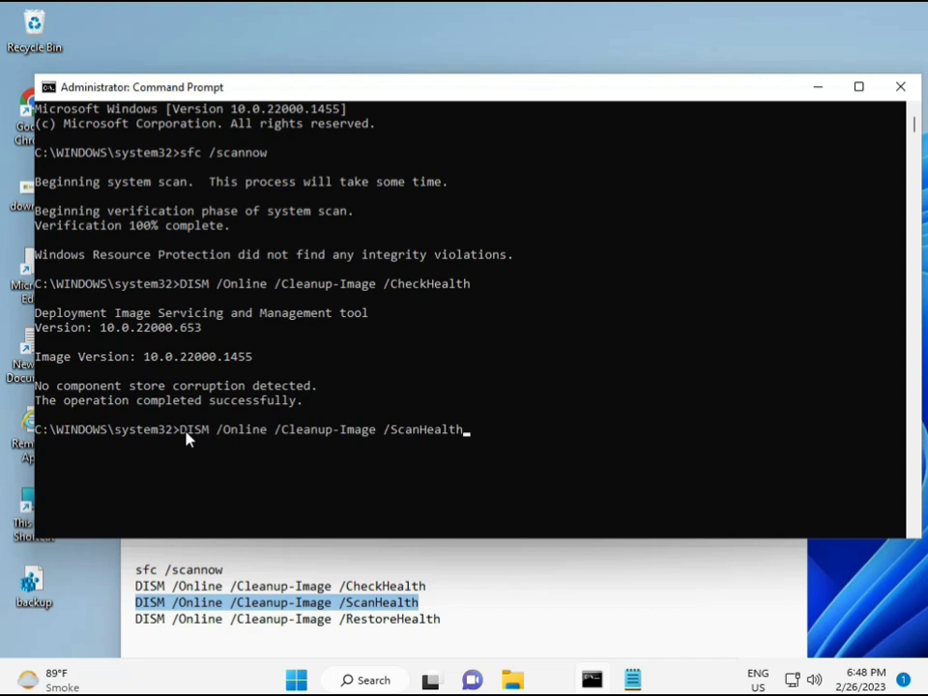
key("Return")
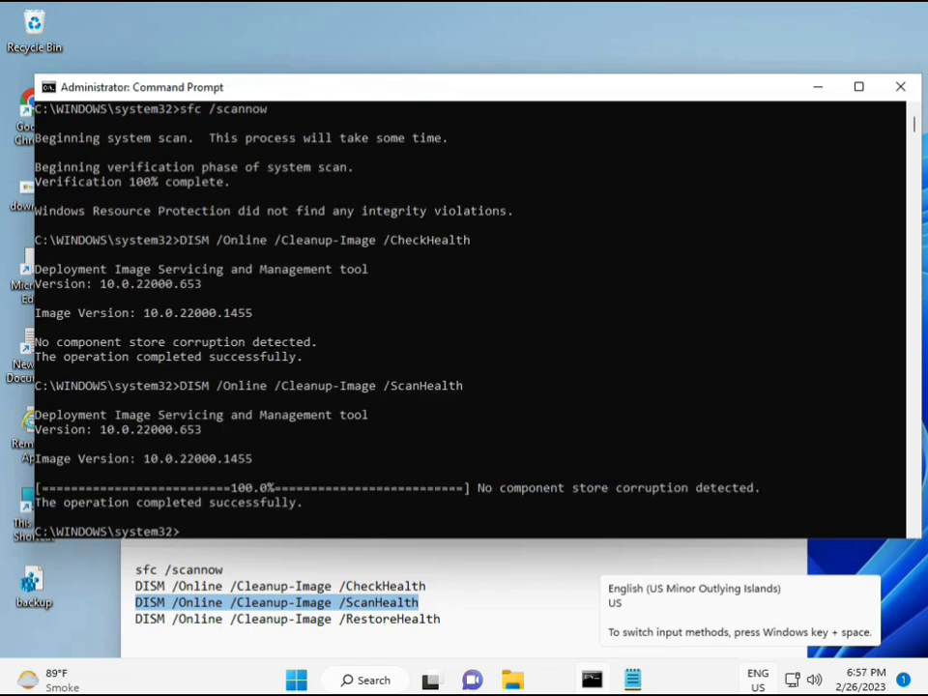
Copy the DISM /Online /Cleanup-Image /RestoreHealth line from the Notepad document.
left_click_drag(210, 502, 304, 504)
left_click(220, 624)
triple_click(220, 623)
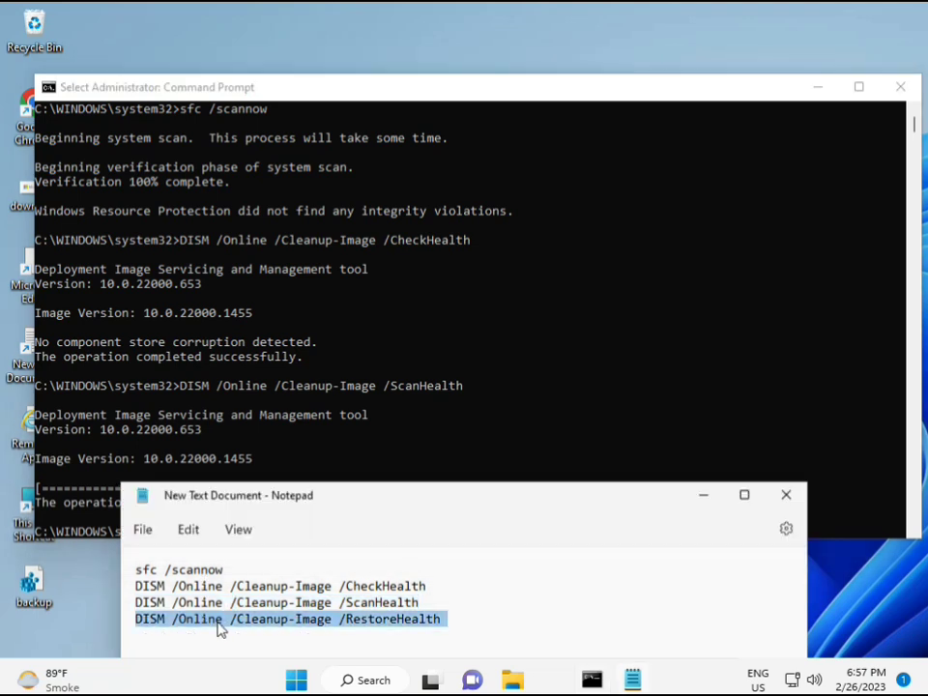
right_click(218, 626)
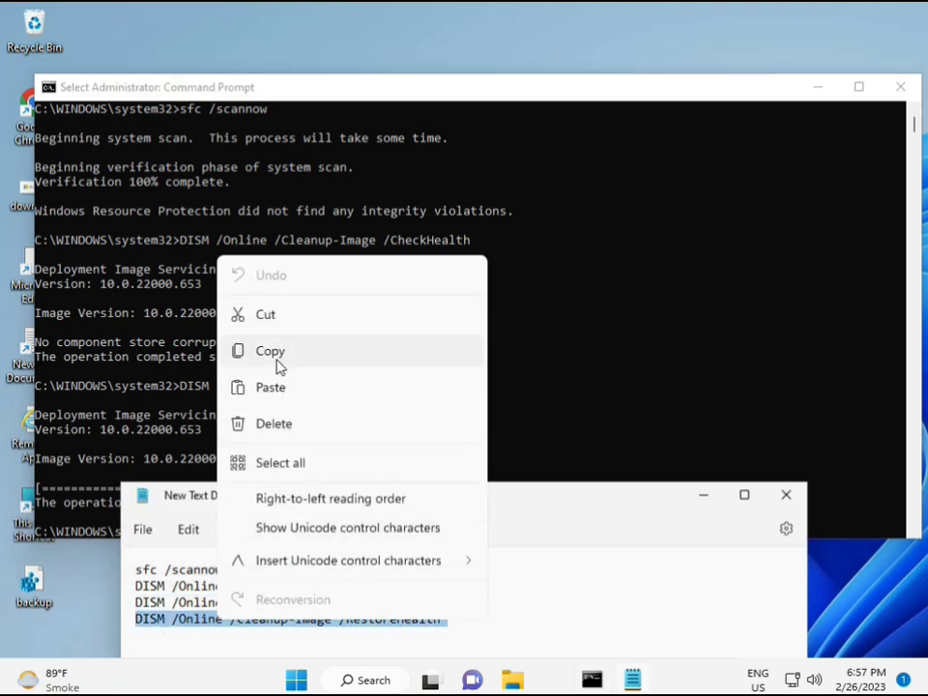
left_click(306, 358)
Paste DISM /Online /Cleanup-Image /RestoreHealth into the administrator Command Prompt and start the image repair.
left_click(261, 470)
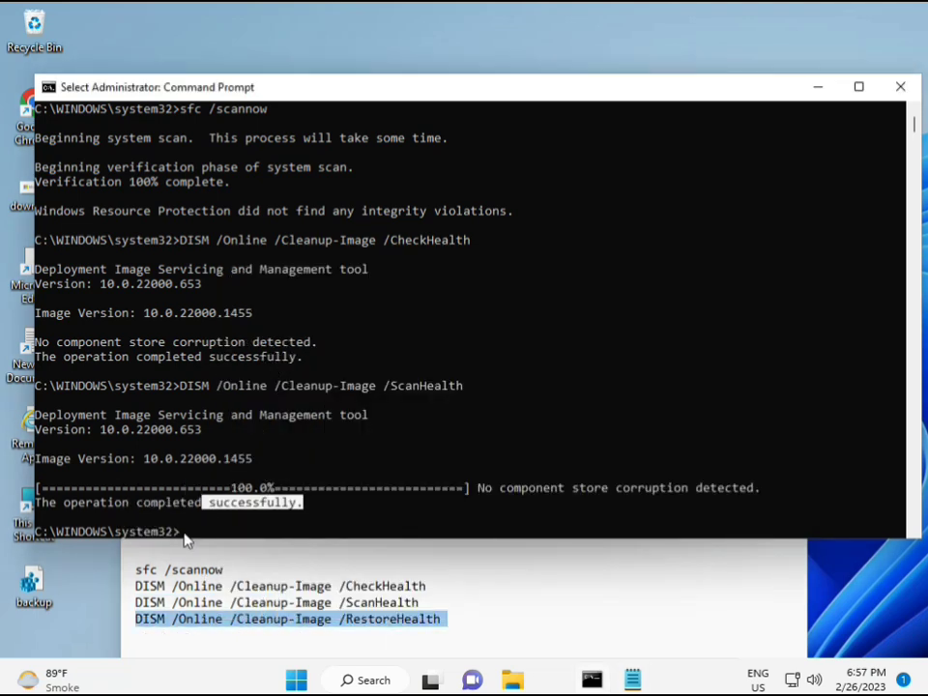
left_click(182, 537)
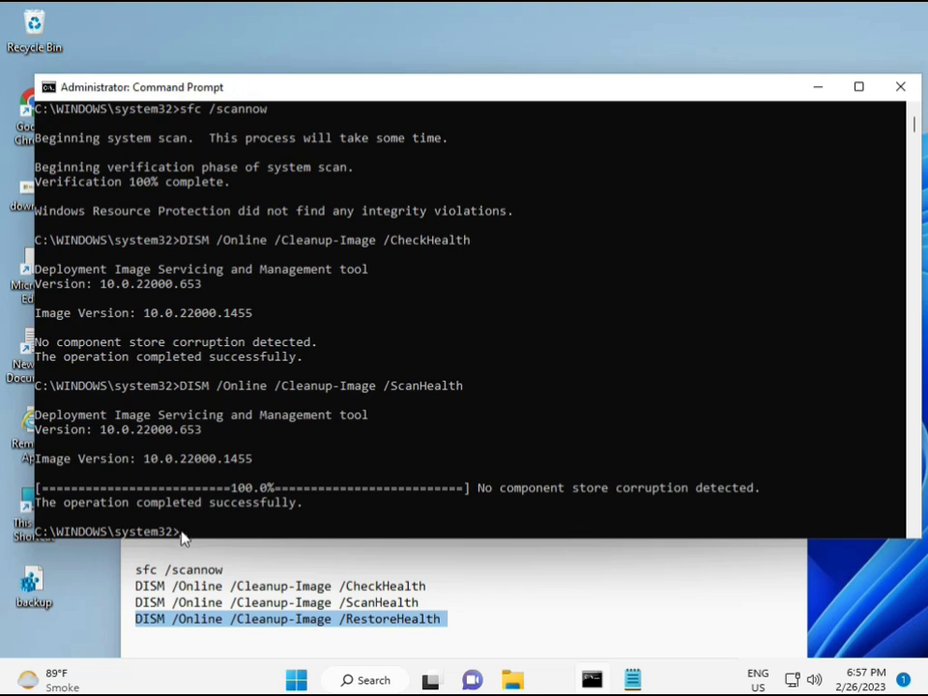
left_click(182, 538)
left_click(183, 537)
key("ctrl+v")
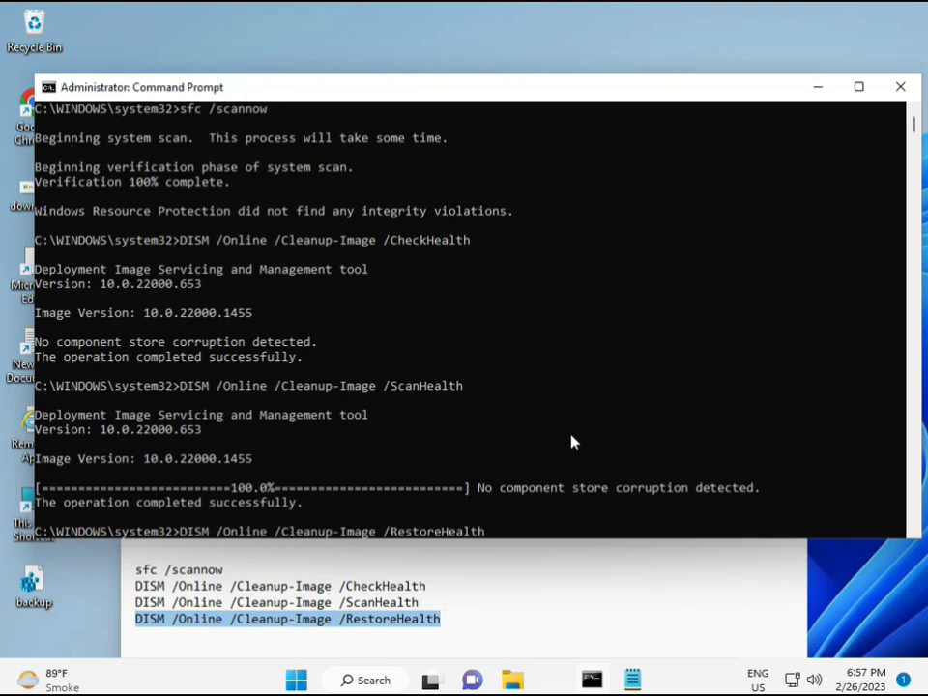
scroll(568, 440, "down", 9)
scroll(549, 438, "up", 9)
mouse_move(914, 126)
left_mouse_down()
mouse_move(916, 138)
mouse_move(915, 124)
left_mouse_up()
left_click(186, 272)
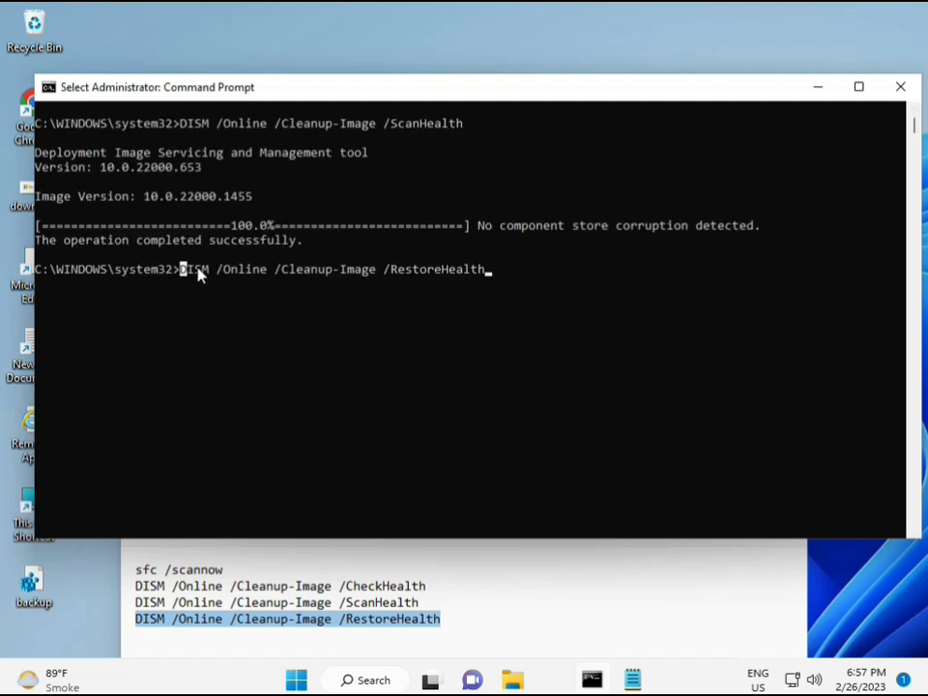
key("Escape")
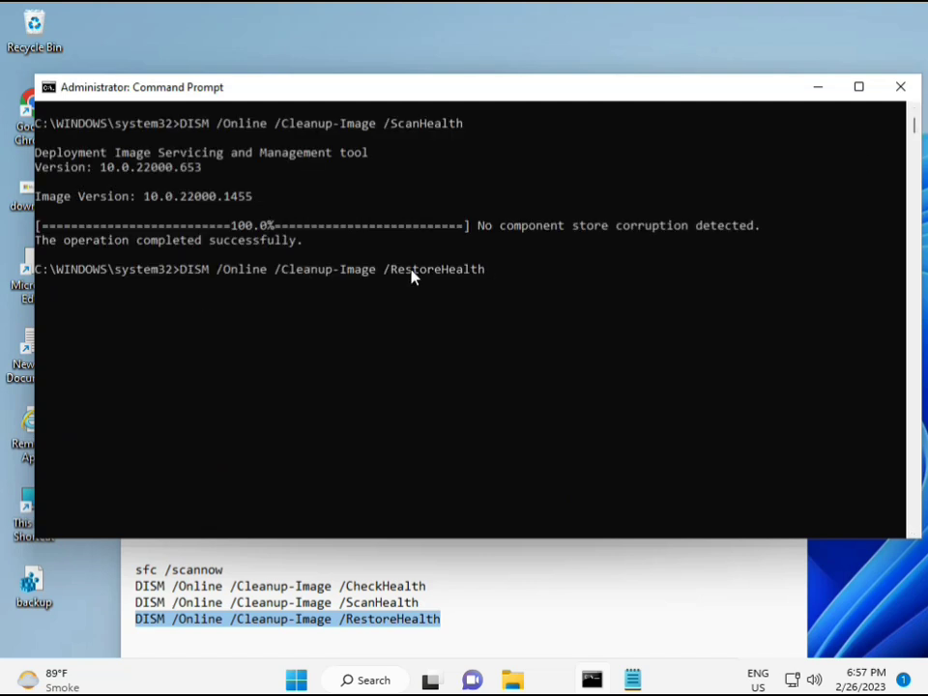
key("Return")
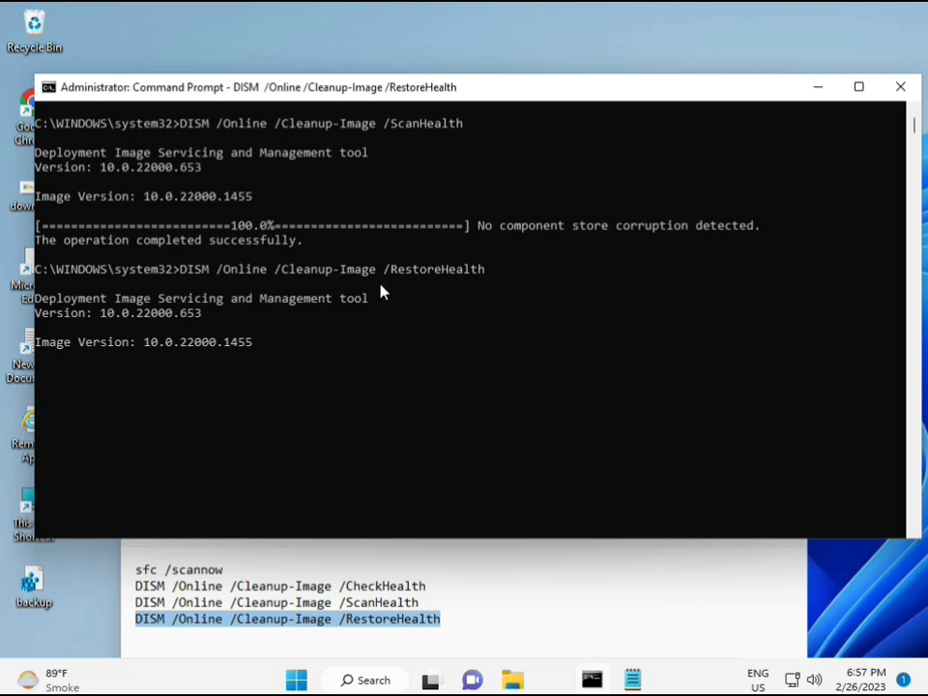